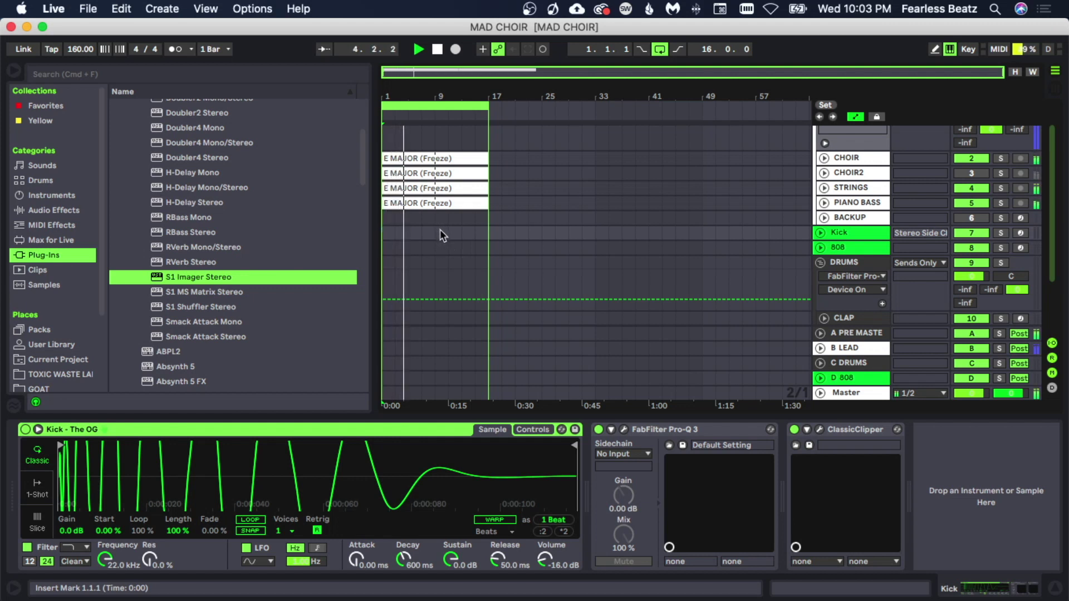
- Select the SNARE track and switch from the Arrangement View to the Session View
key("b")
scroll(439, 228, "down", 3)
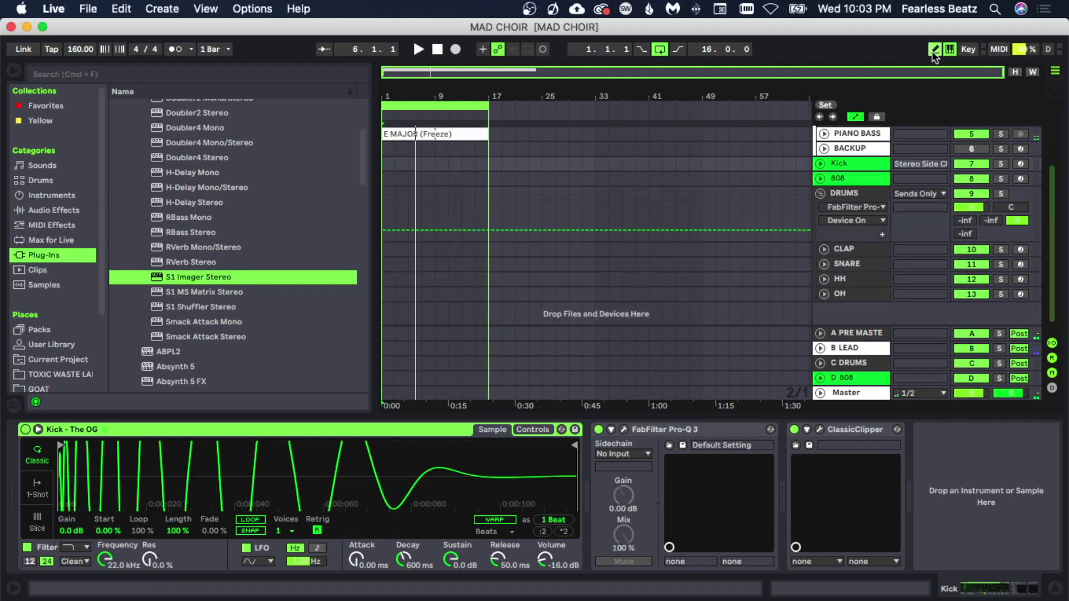
left_click(847, 266)
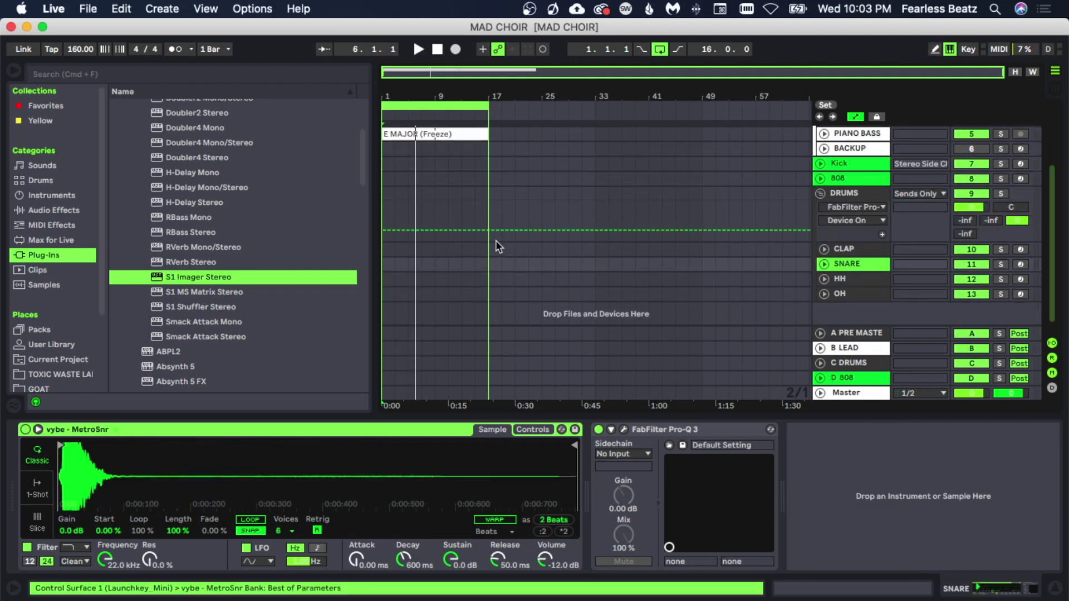
key("Tab")
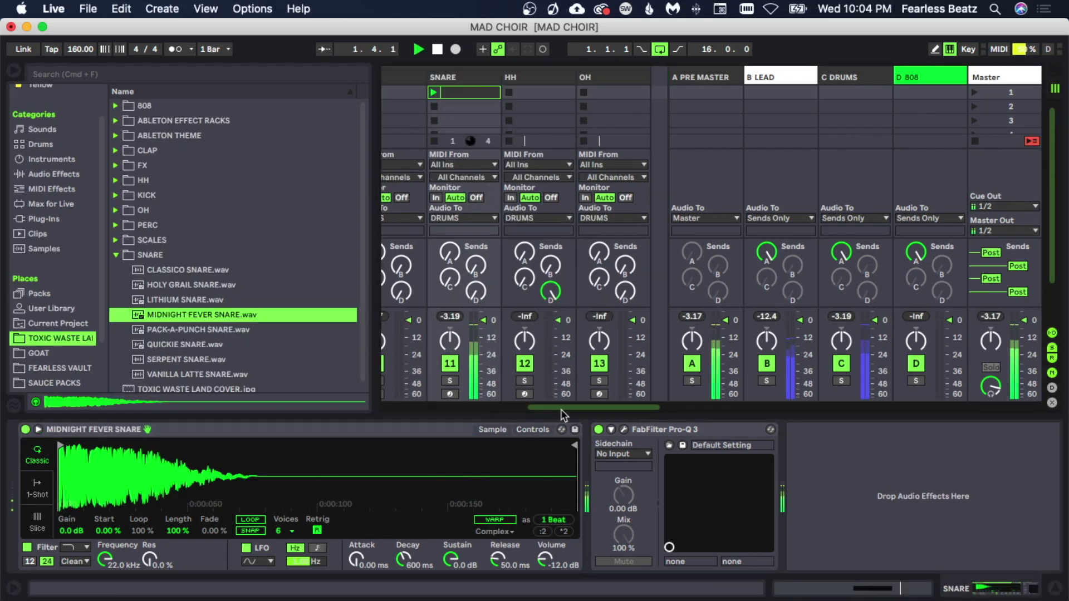
- Place C3 notes in the Kick clip at 1.1.1, 1.2.3, 1.4.1, 2.4.1 and 3.1.1
scroll(501, 351, "left", 3)
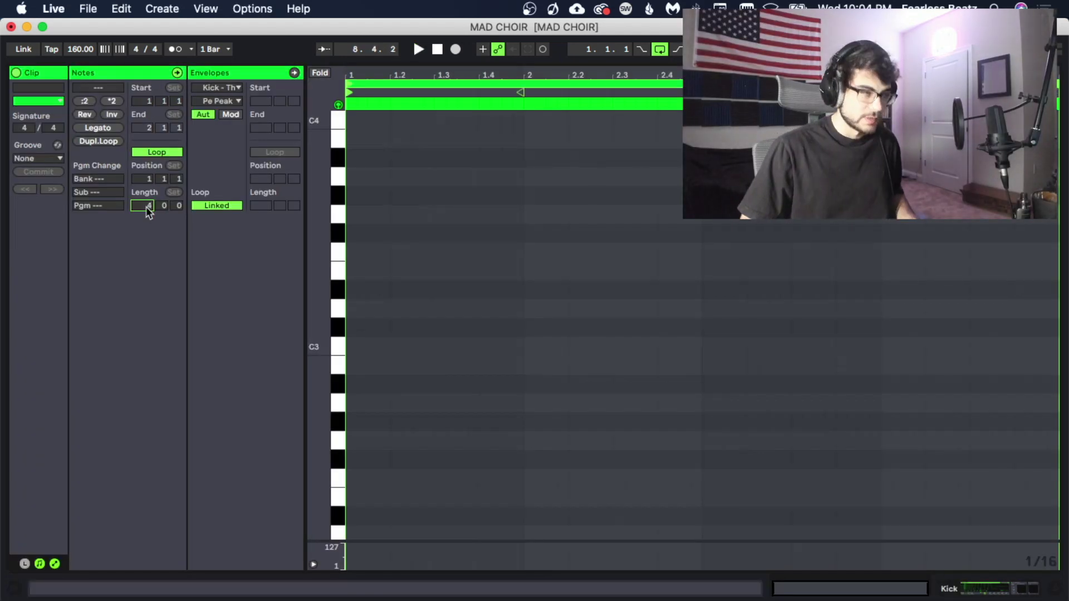
double_click(351, 346)
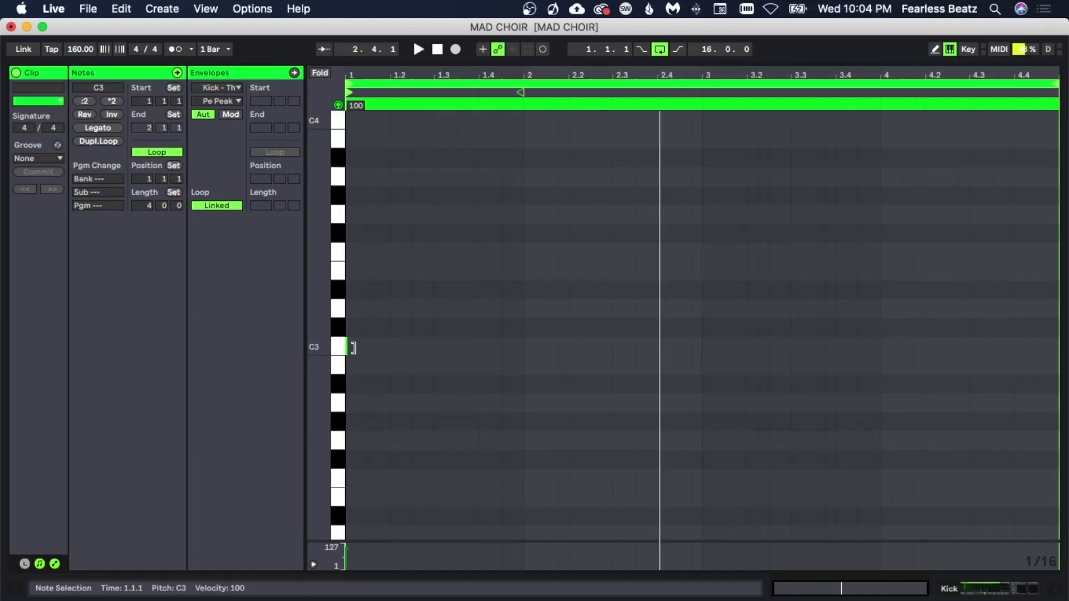
key("space")
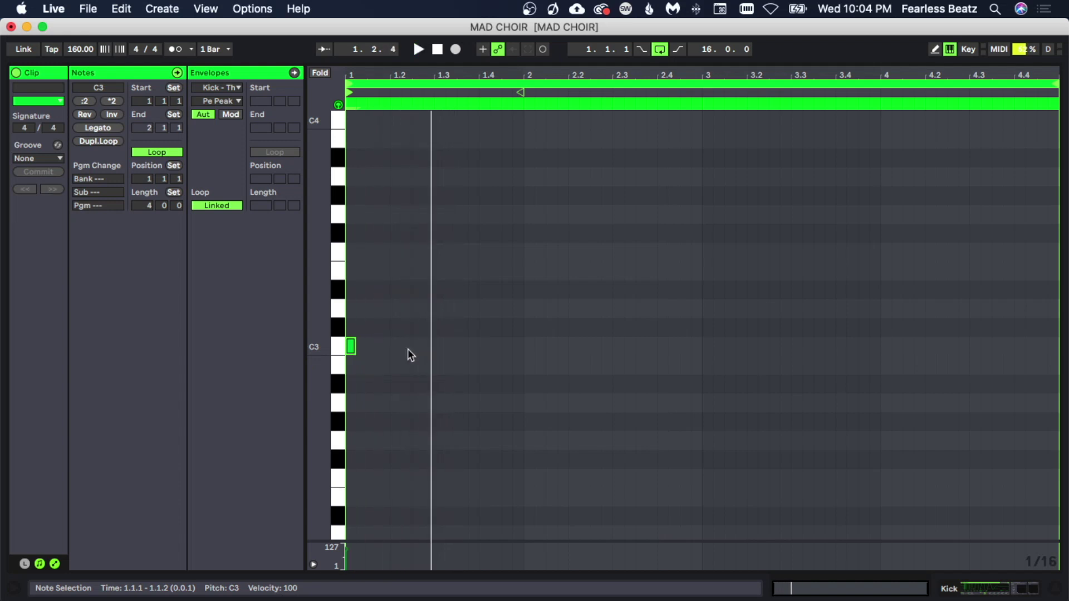
left_click_drag(406, 347, 417, 352)
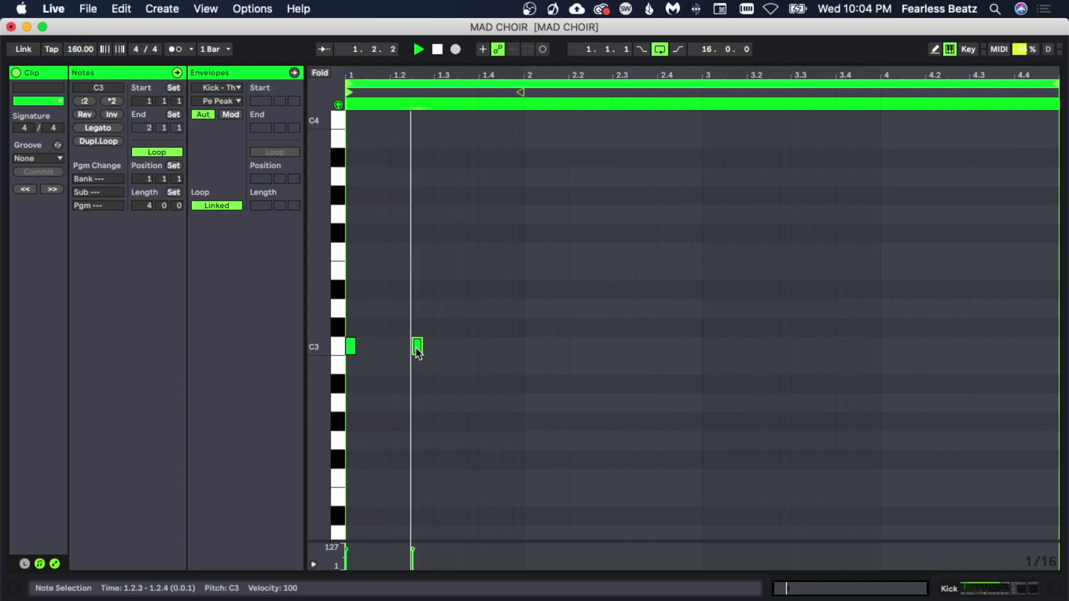
double_click(482, 346)
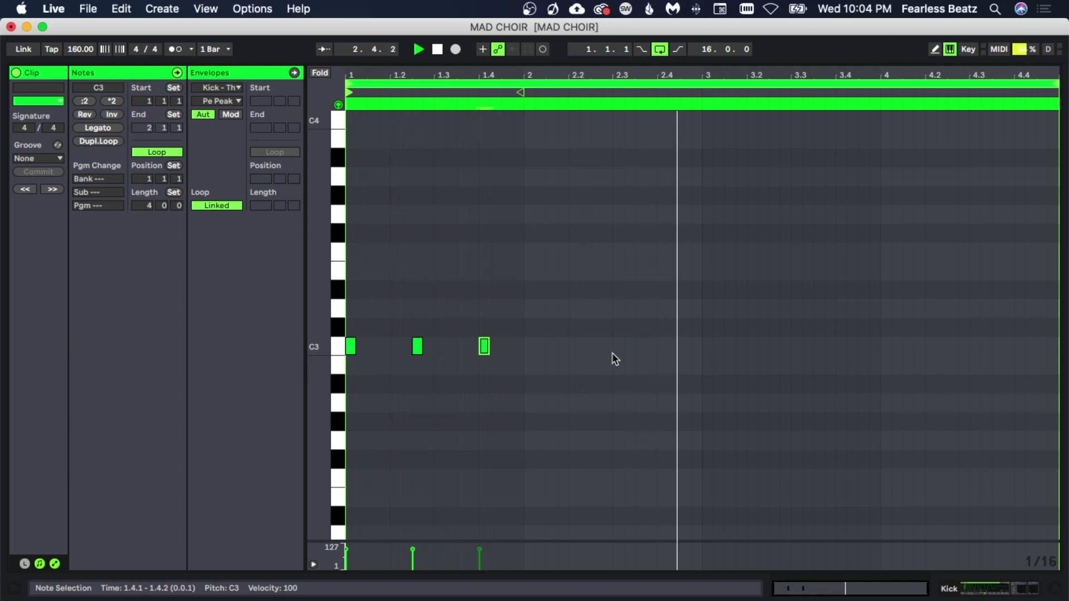
double_click(662, 346)
double_click(707, 346)
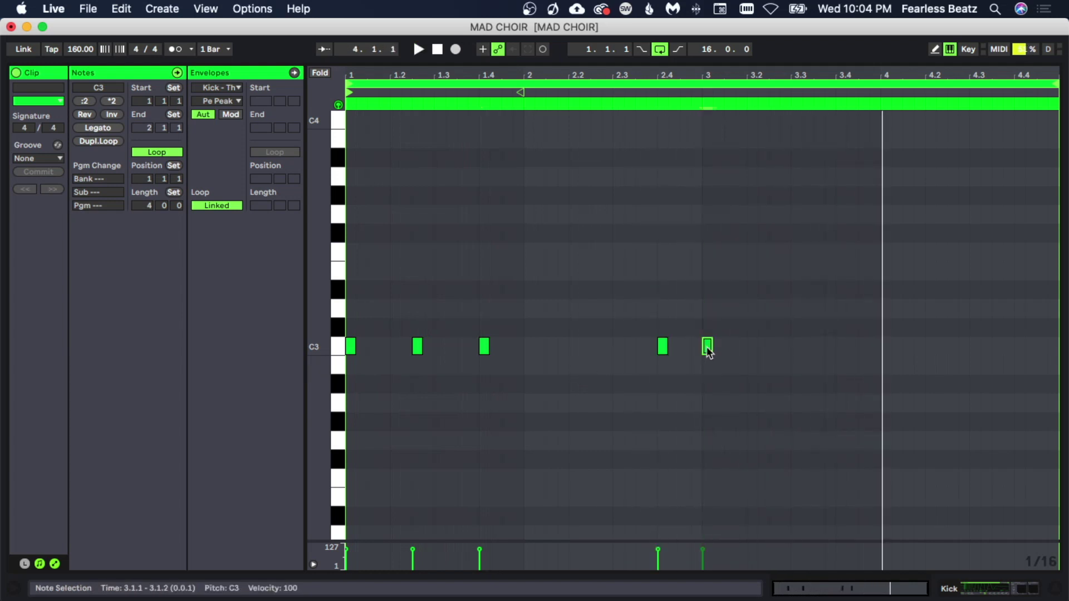
- Copy the first three kick notes so the pattern repeats from 3.1.1, and play the clip from bar 3
left_click_drag(488, 349, 501, 347)
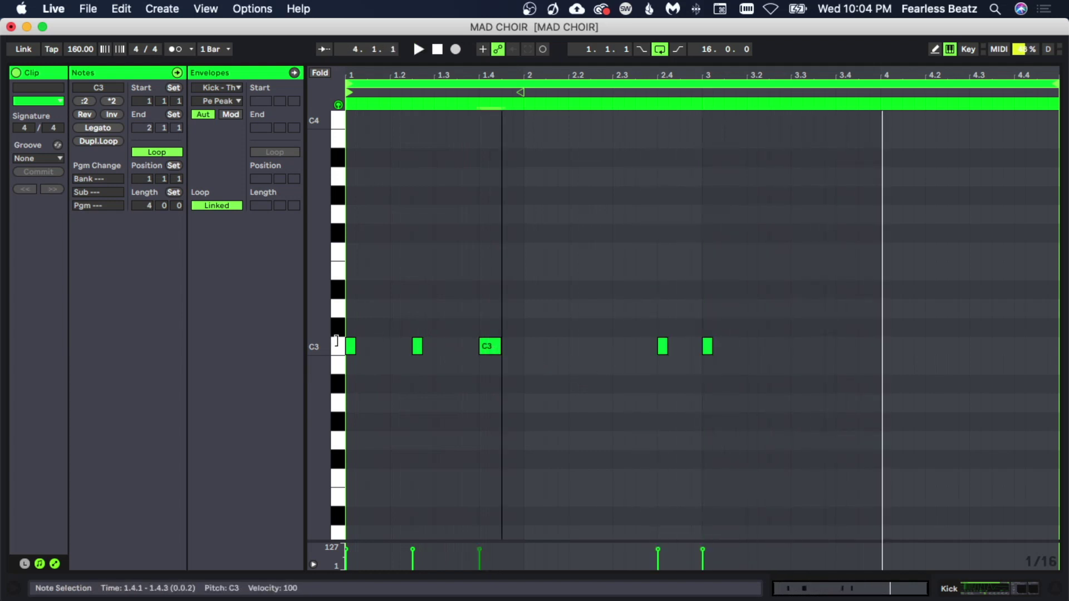
left_click_drag(351, 346, 709, 351)
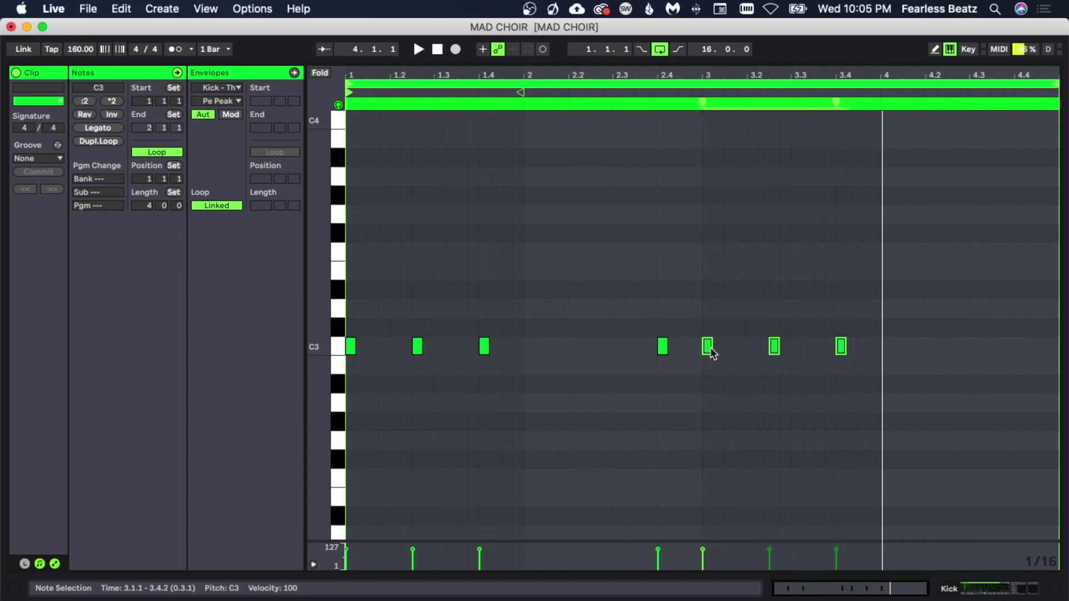
left_click(695, 380)
key("space")
left_click(703, 405)
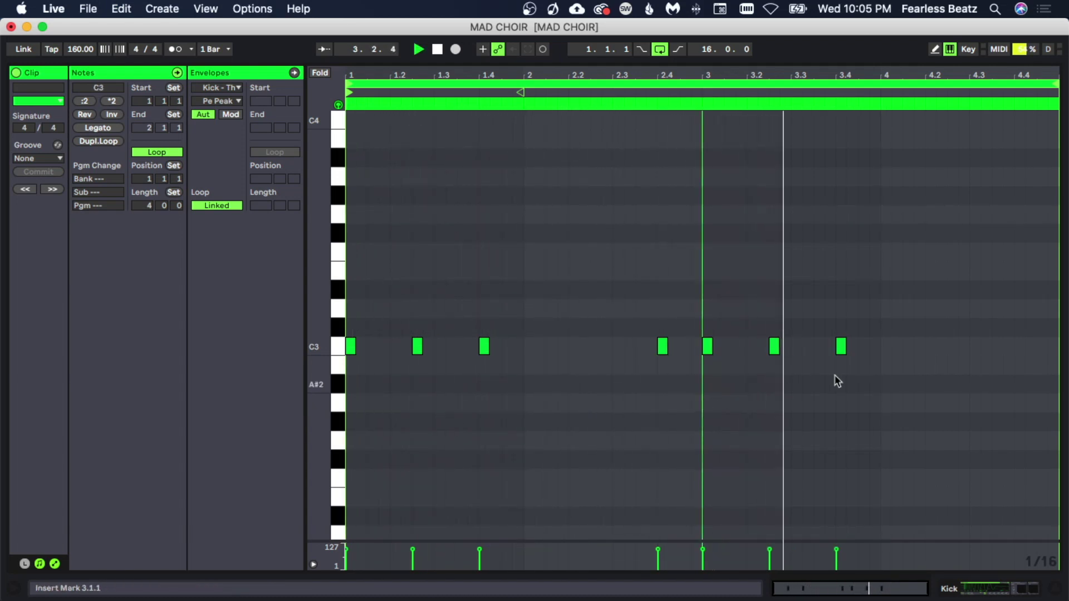
- Add C3 kick notes at 4.2.1 and 4.3.3 during playback, then stop the playback
double_click(931, 347)
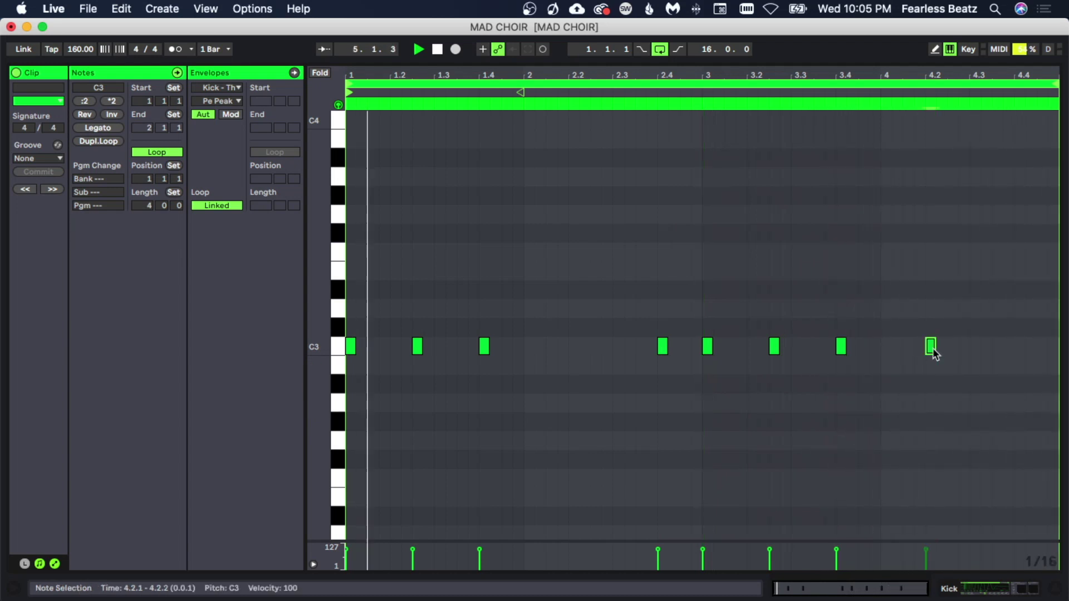
double_click(993, 348)
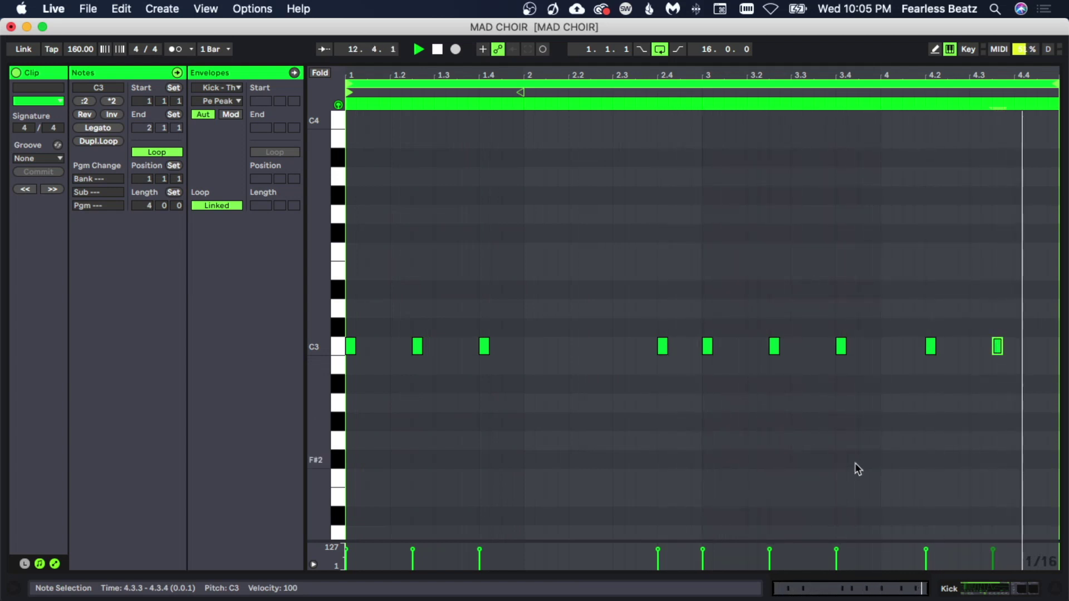
key("space")
- Set the velocity of all kick notes to 127 and play the clip briefly
key("super+a")
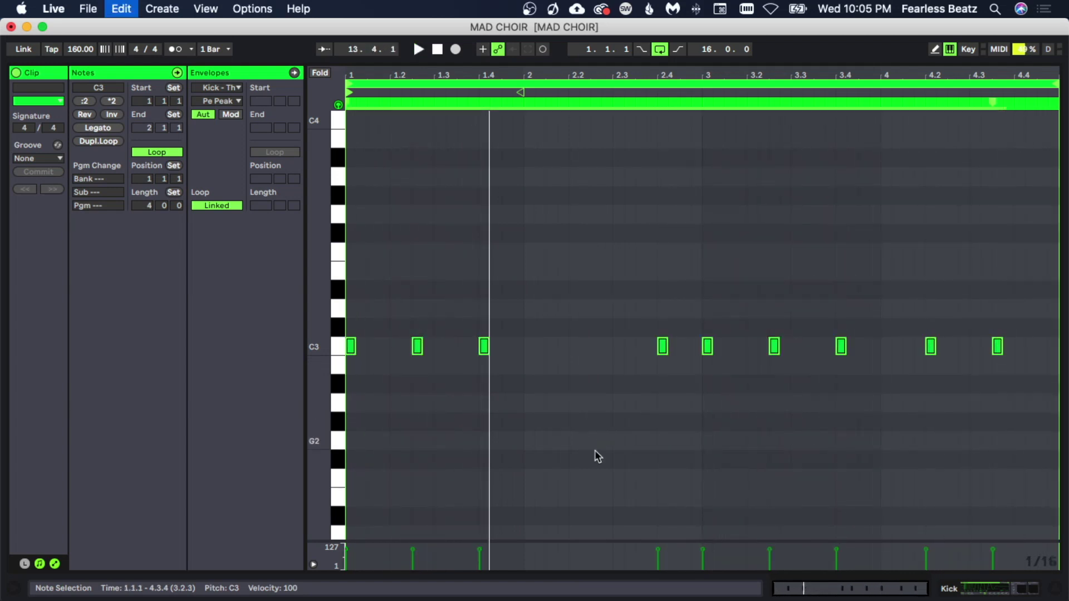
left_click(487, 455)
key("space")
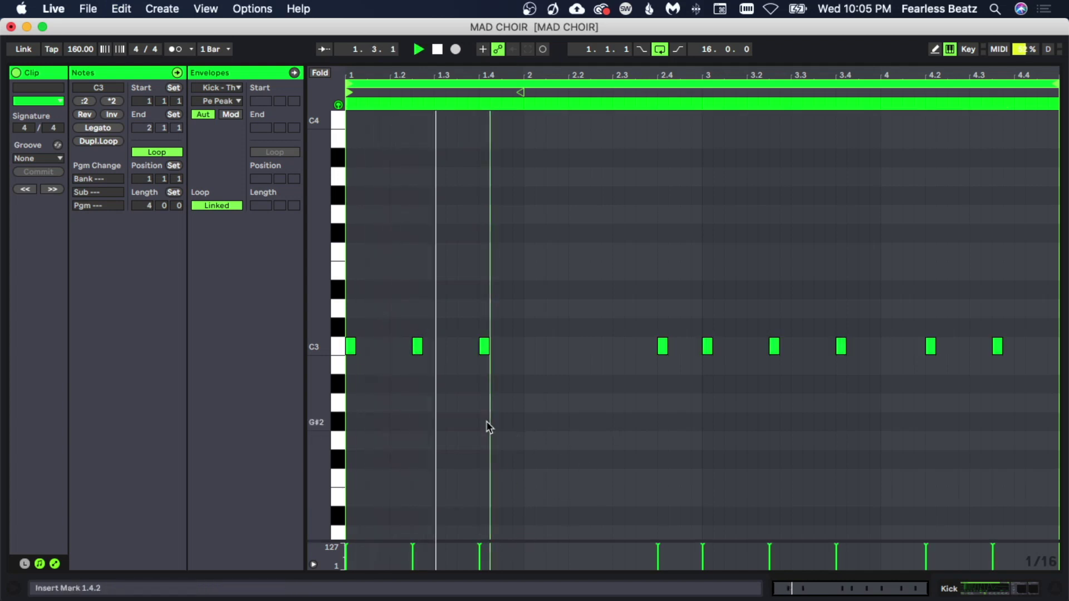
key("space")
- Lengthen all kick notes to one beat each and play the pattern back
key("super+a")
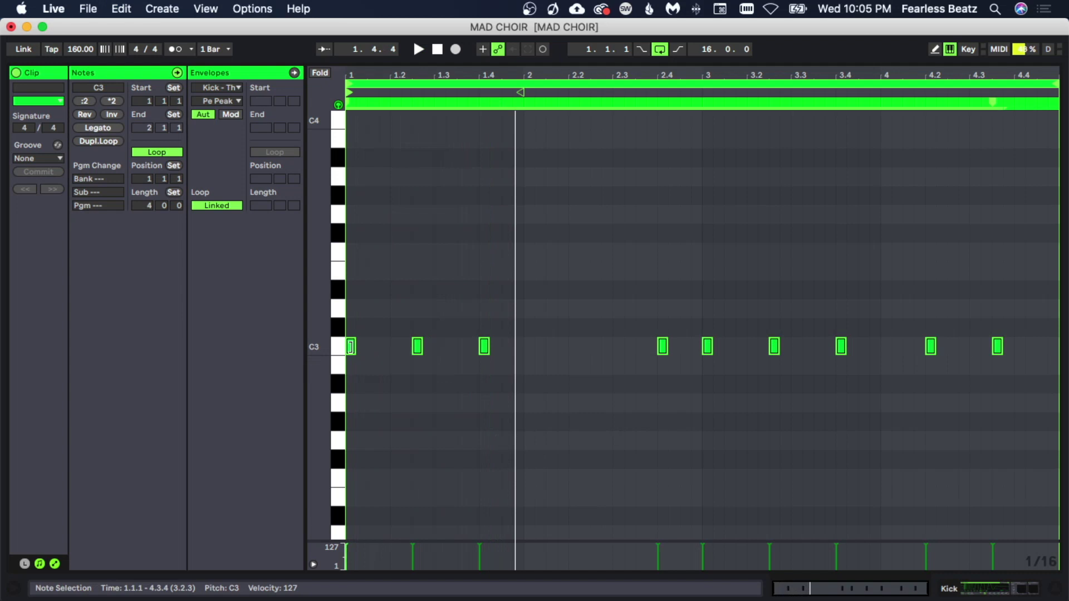
left_click_drag(350, 347, 390, 349)
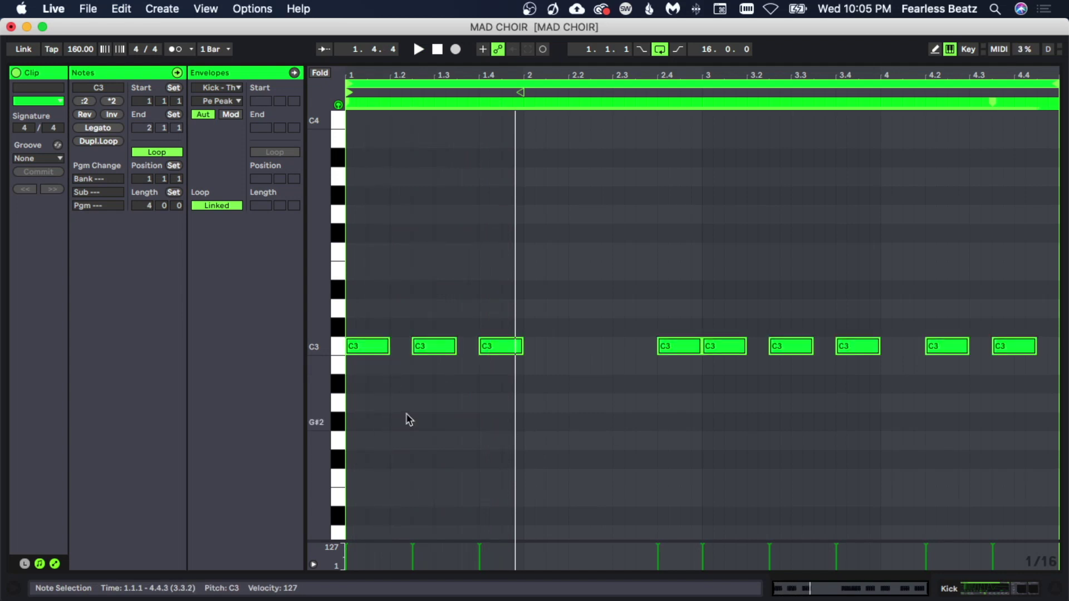
key("space")
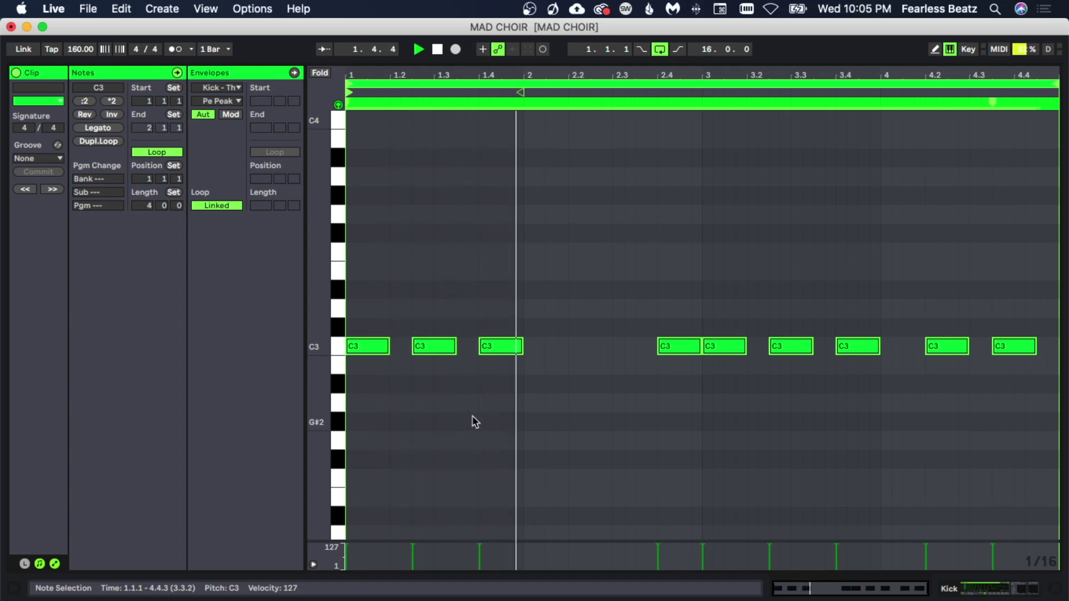
left_click(472, 415)
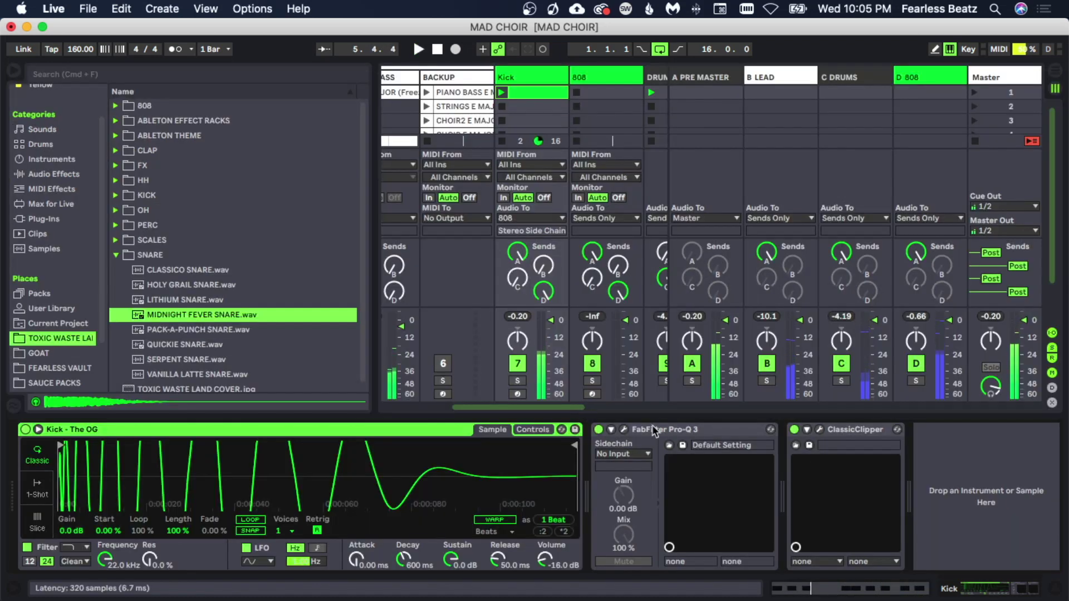
- Add a Saturator after ClassicClipper on the Kick track and turn on its Soft Clip
left_click(839, 436)
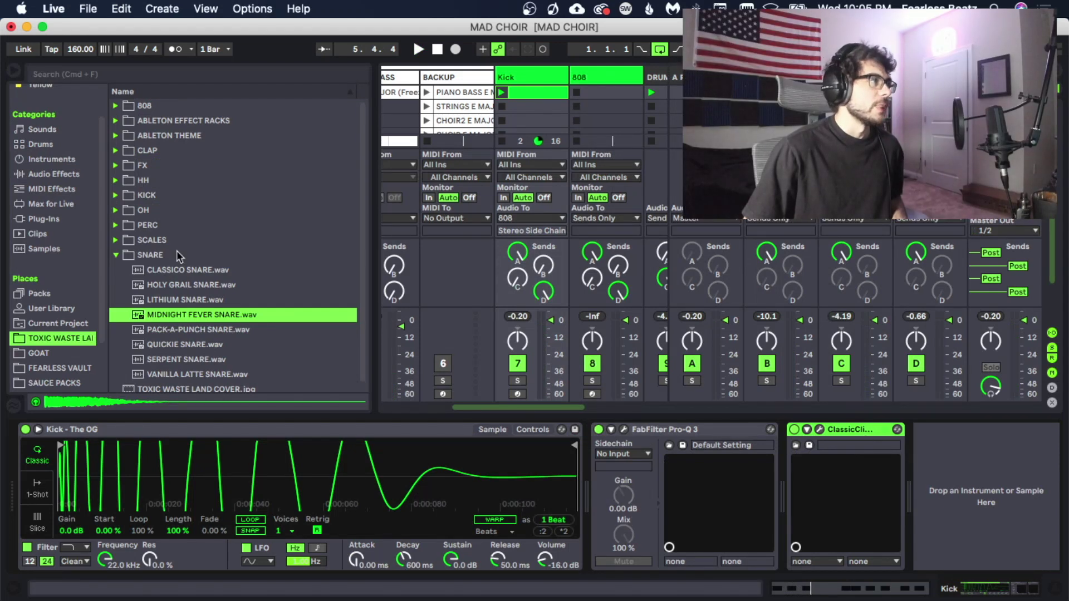
left_click(59, 191)
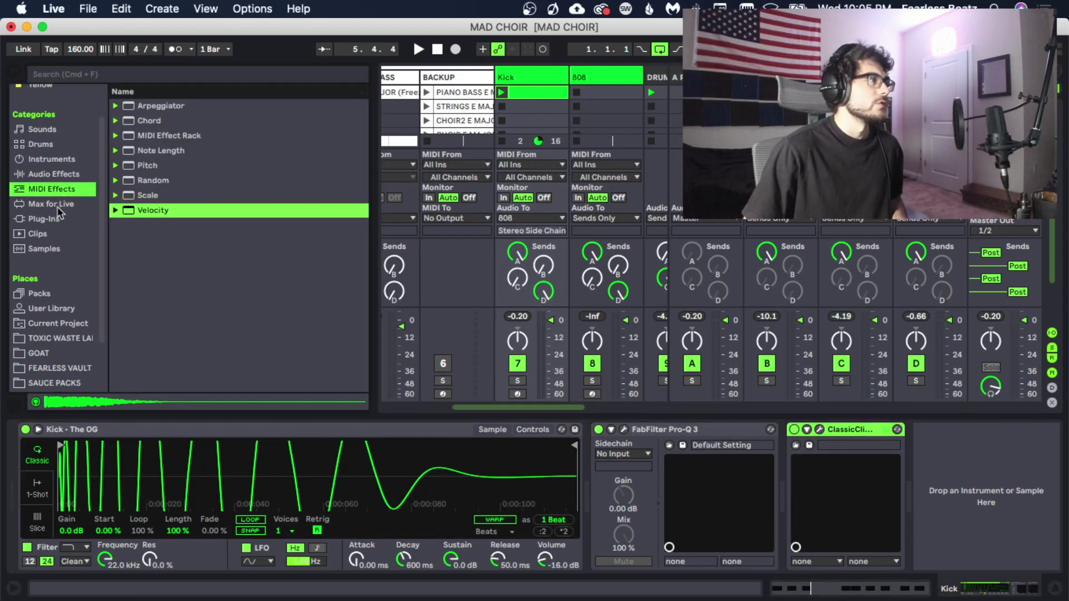
left_click(54, 174)
double_click(144, 180)
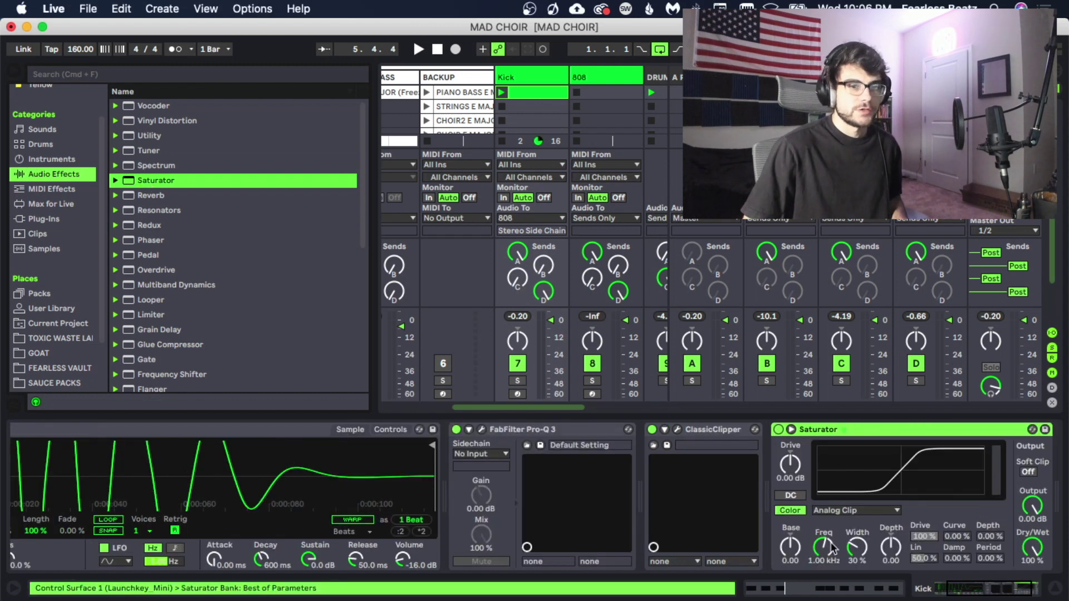
scroll(833, 548, "right", 3)
left_click(949, 473)
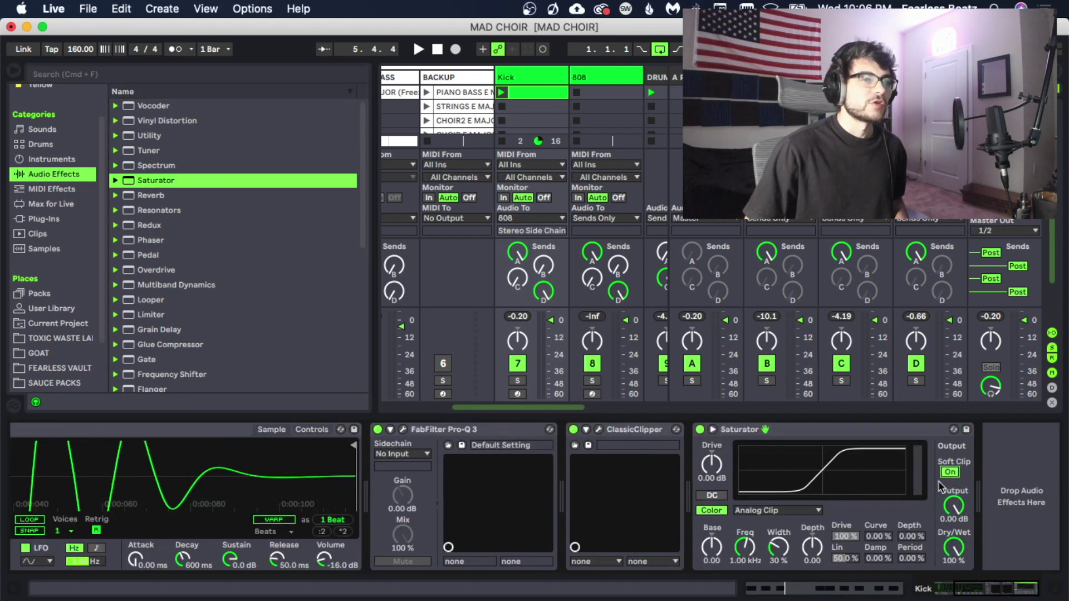
left_click(741, 429)
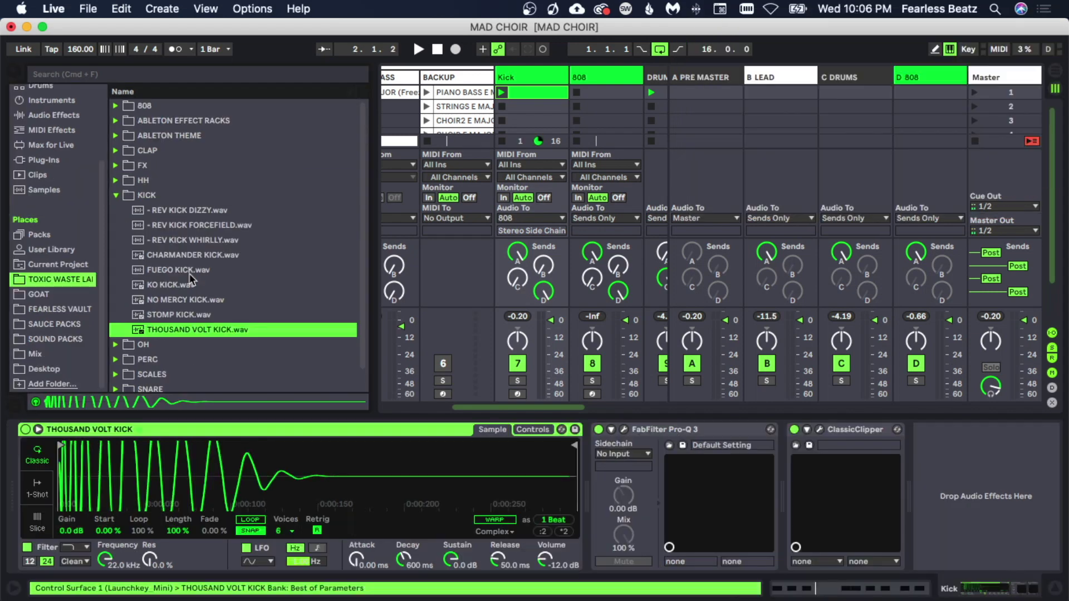
- Load KO KICK.wav as the Kick track's sample and lower the sampler volume to -17.1 dB
left_click(191, 284)
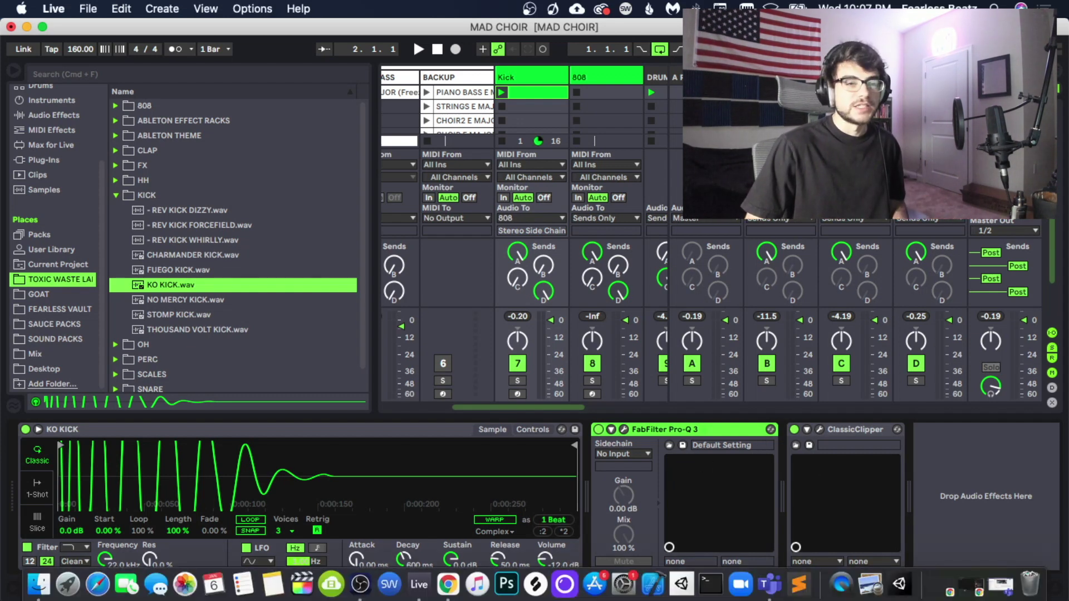
key("ctrl+super+f")
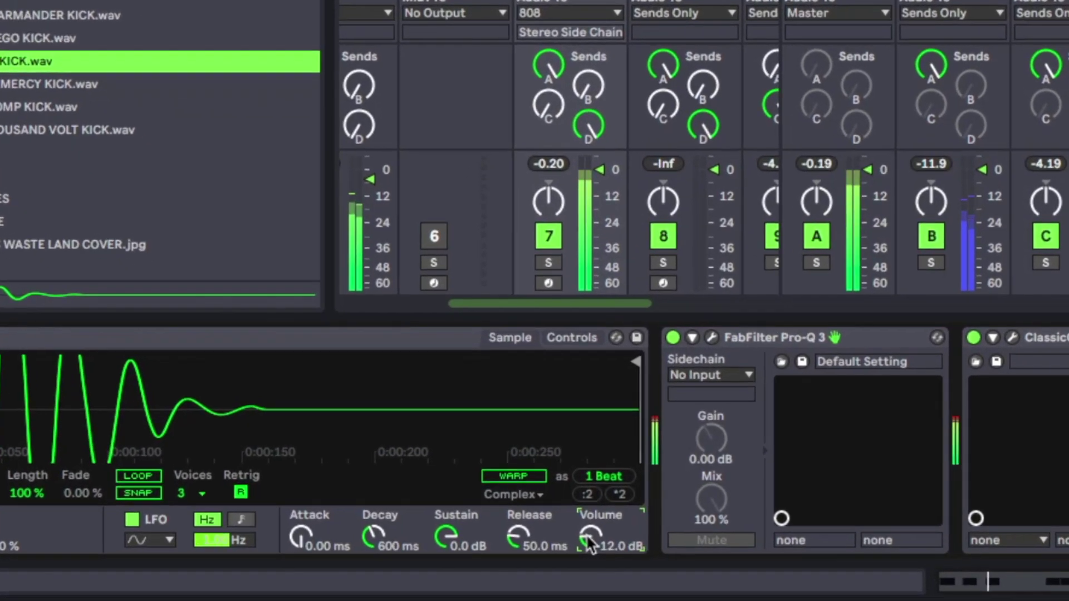
left_click_drag(573, 551, 573, 579)
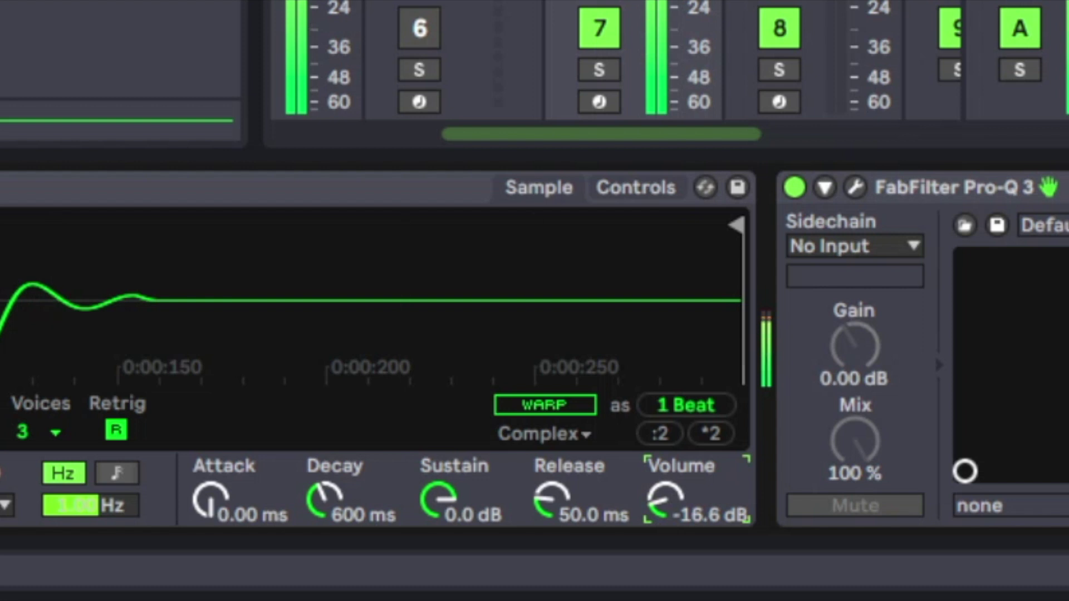
left_click_drag(663, 499, 663, 502)
left_click_drag(662, 497, 662, 501)
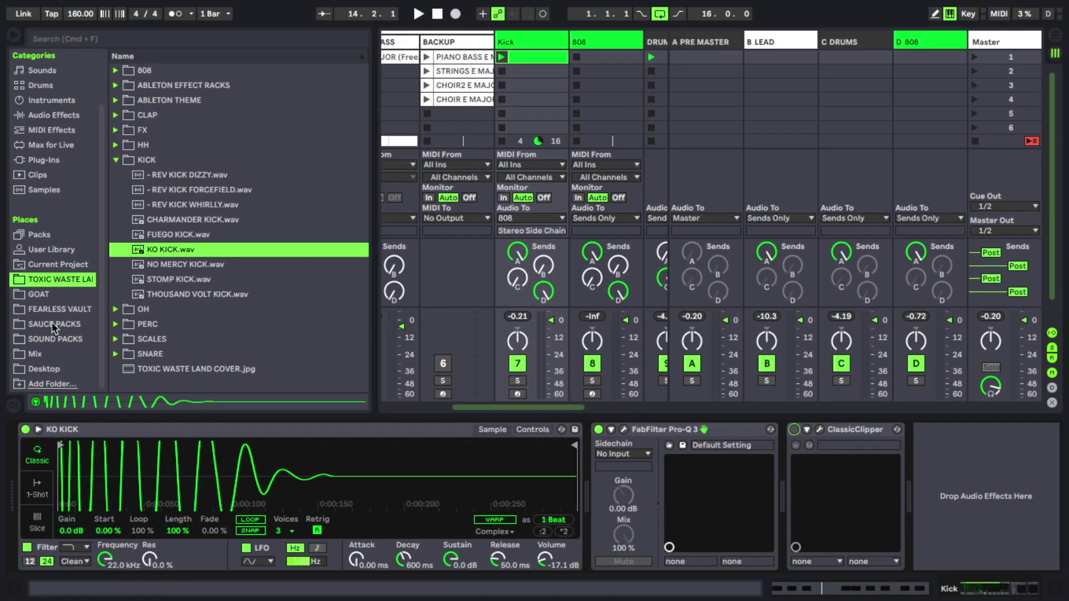
- Insert a Saturator with Soft Clip on between the Kick sampler and FabFilter Pro-Q 3
left_click(54, 115)
double_click(157, 145)
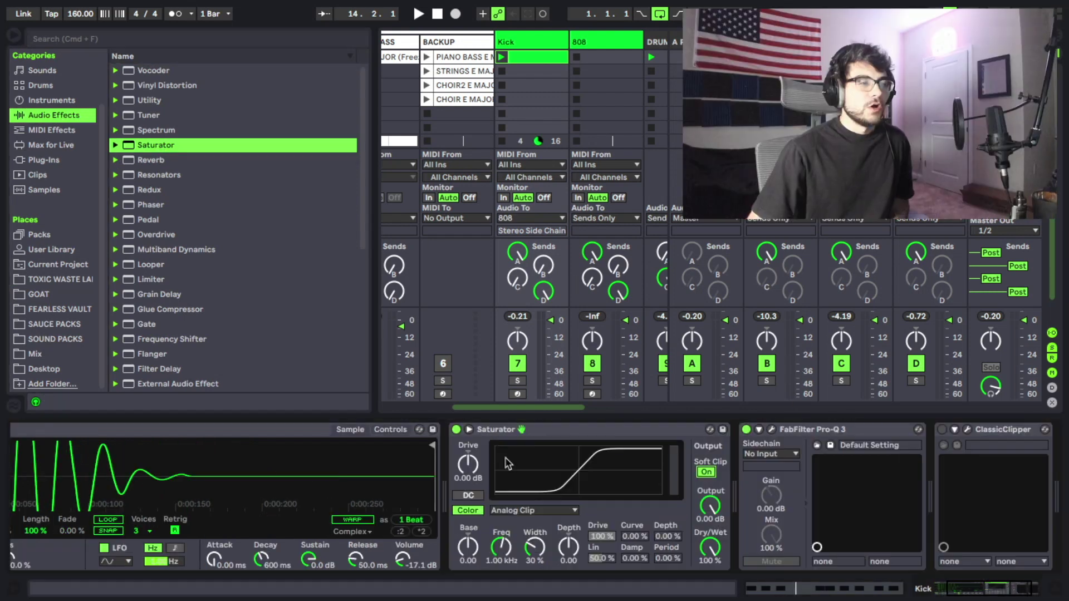
left_click(441, 494)
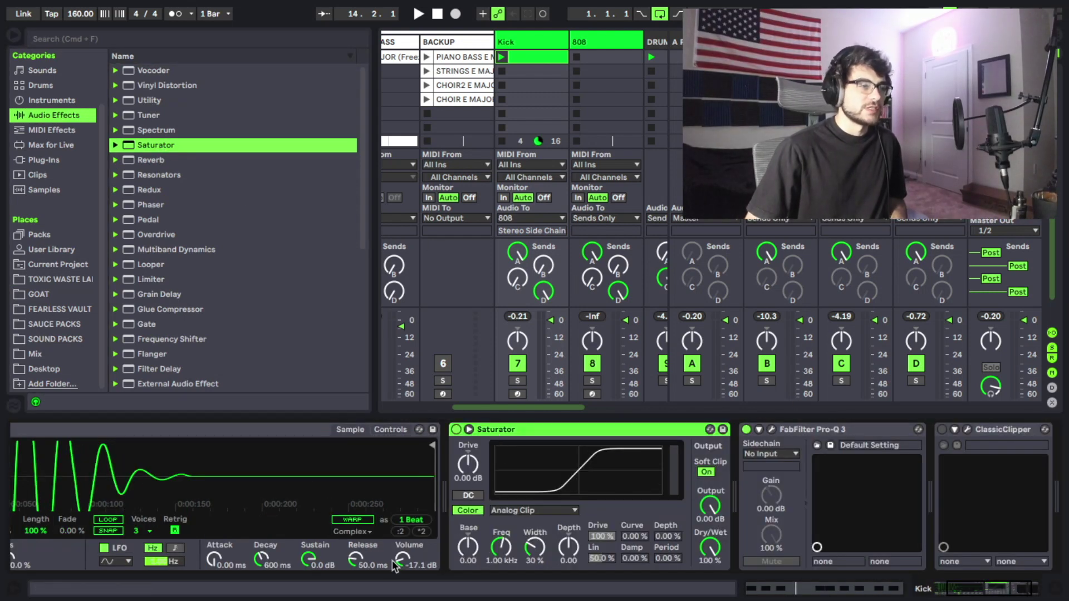
- Play the kick through the Saturator and lower the sampler volume to -21.7 dB
key("space")
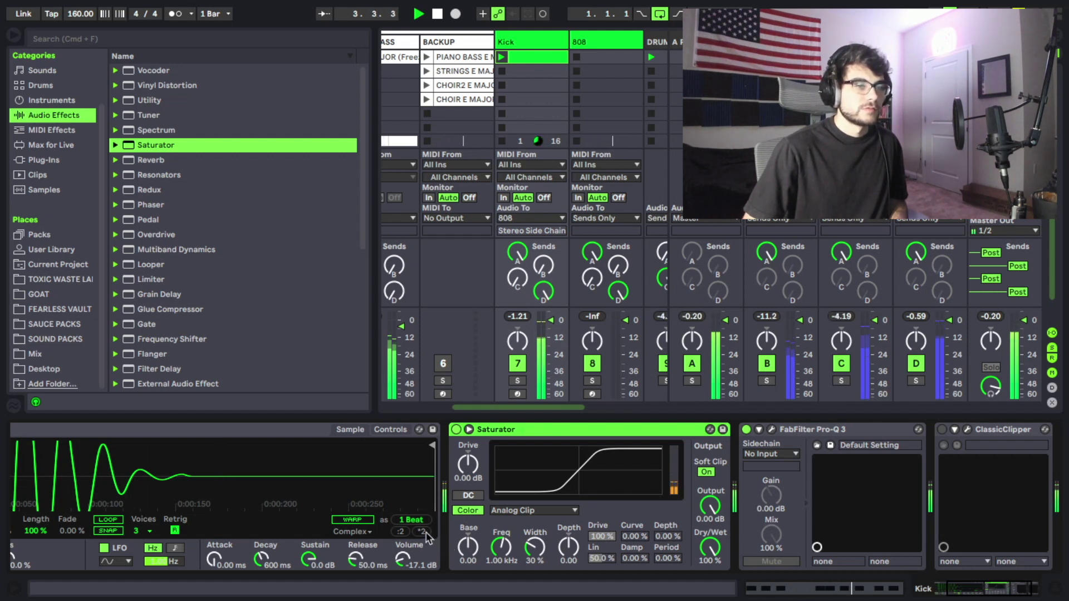
key("space")
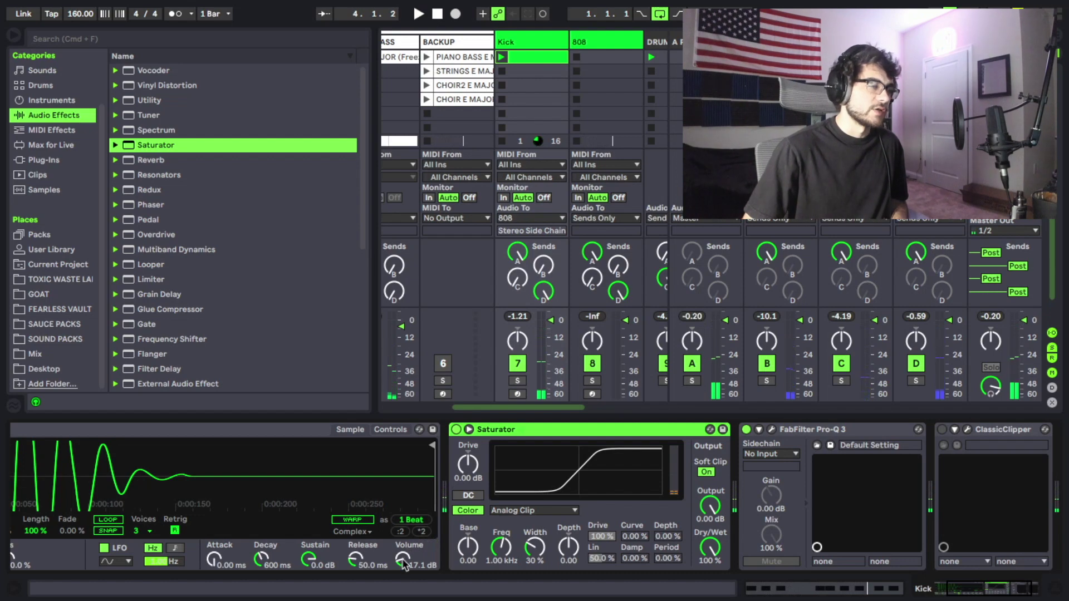
left_click_drag(403, 562, 404, 574)
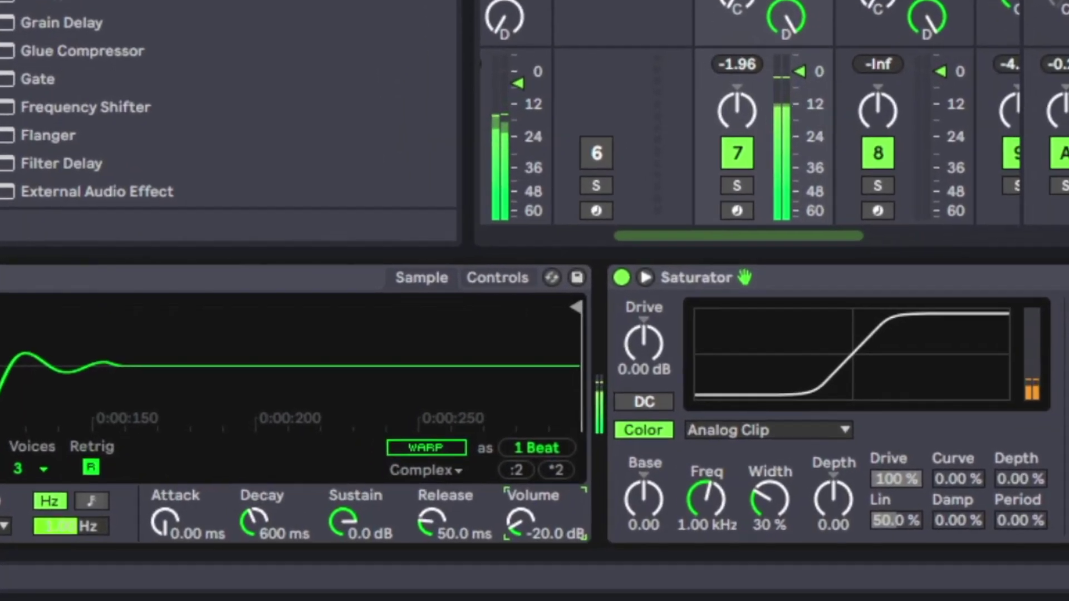
left_click_drag(482, 534, 482, 540)
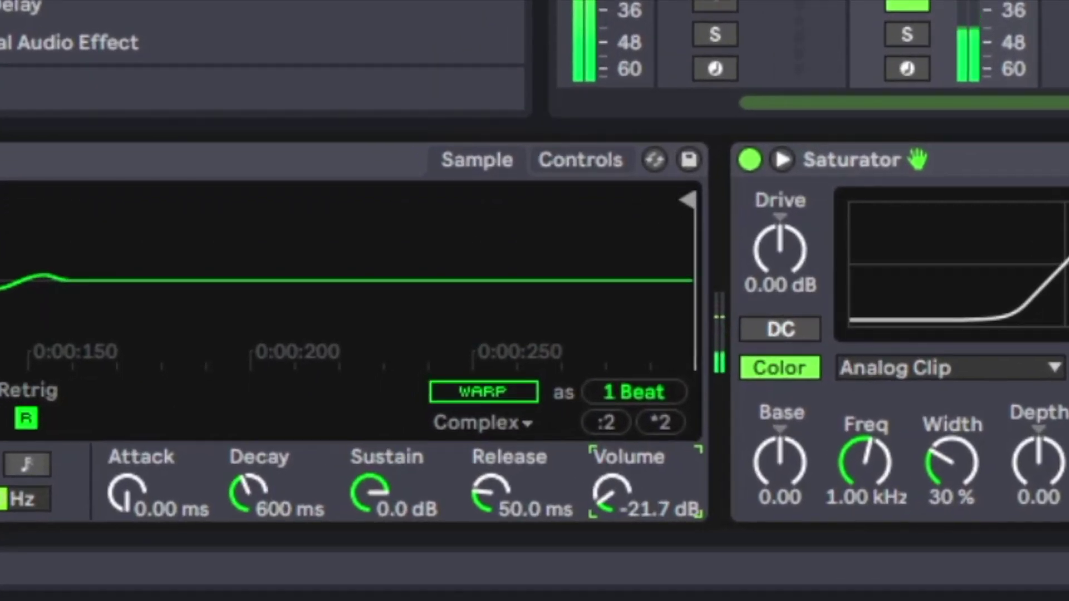
- Lower the Kick sampler volume to -22.3 dB and browse the Saturator's curve types
left_click_drag(611, 493, 611, 496)
left_click_drag(613, 489, 613, 492)
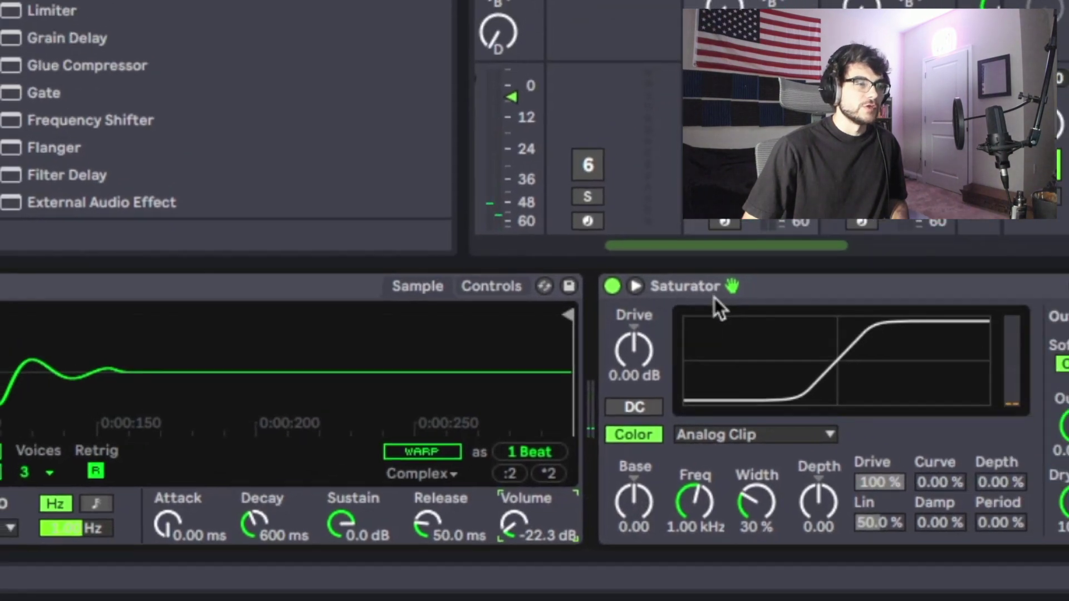
left_click(807, 231)
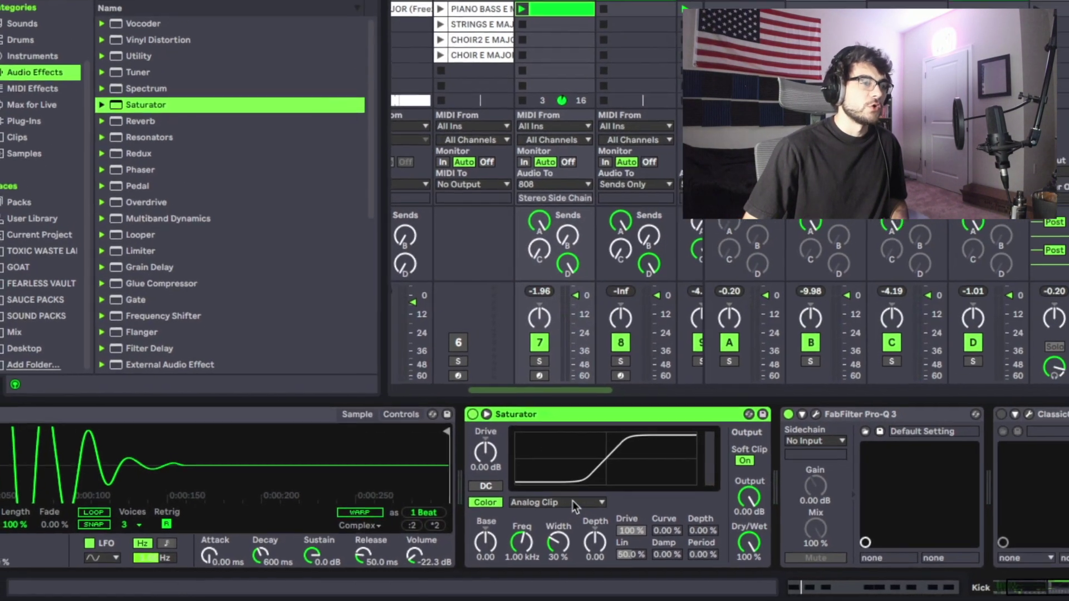
left_click(584, 491)
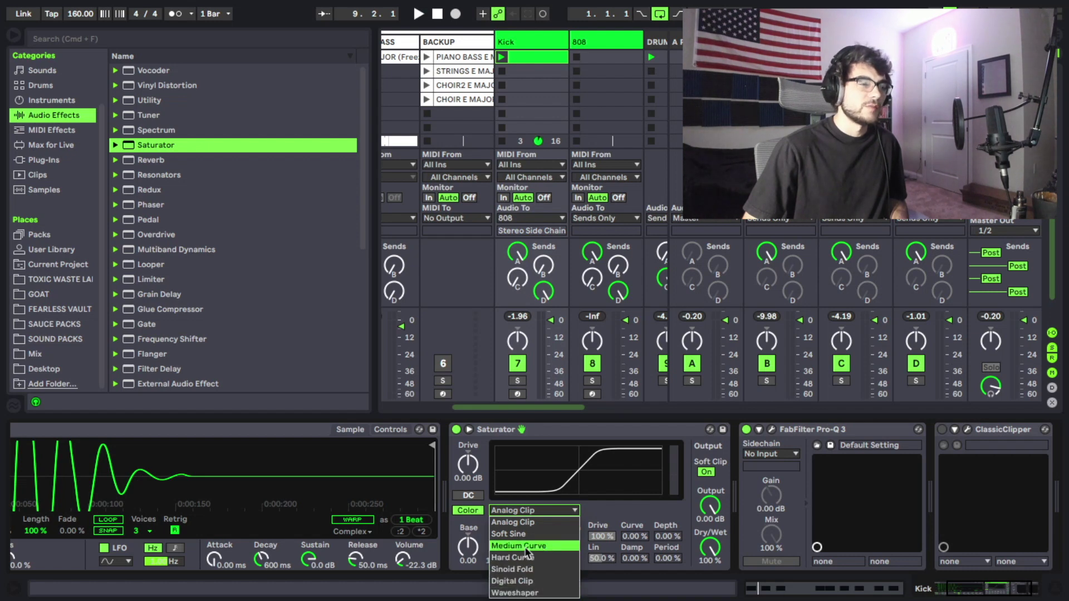
left_click(619, 517)
- Restore the Kick chain without the Saturator, with the sampler volume at -17.1 dB and ClassicClipper turned on, and play it
left_click(499, 435)
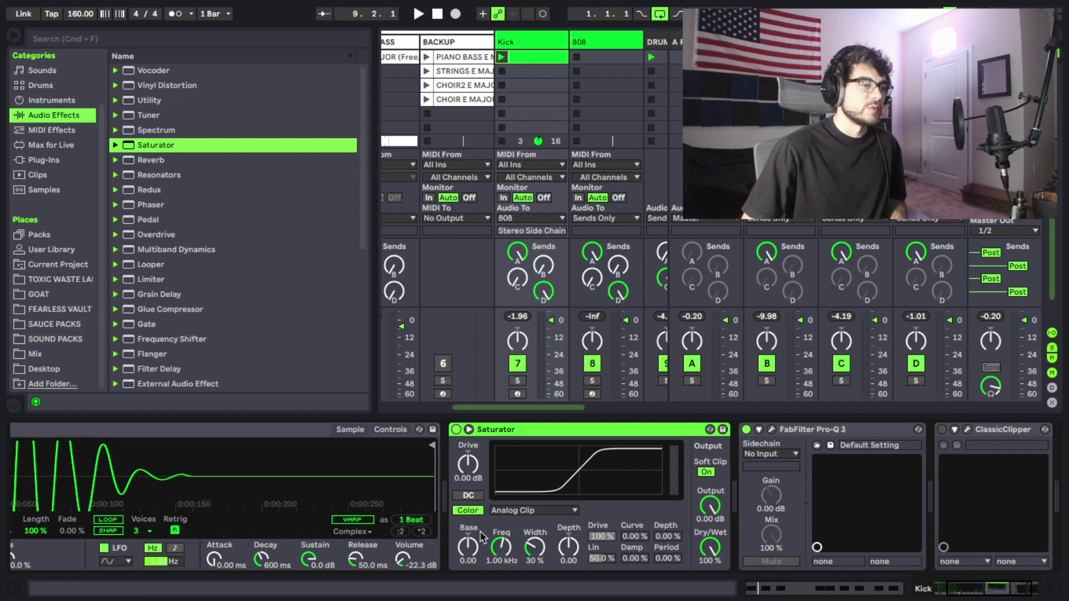
key("Delete")
left_click(649, 431)
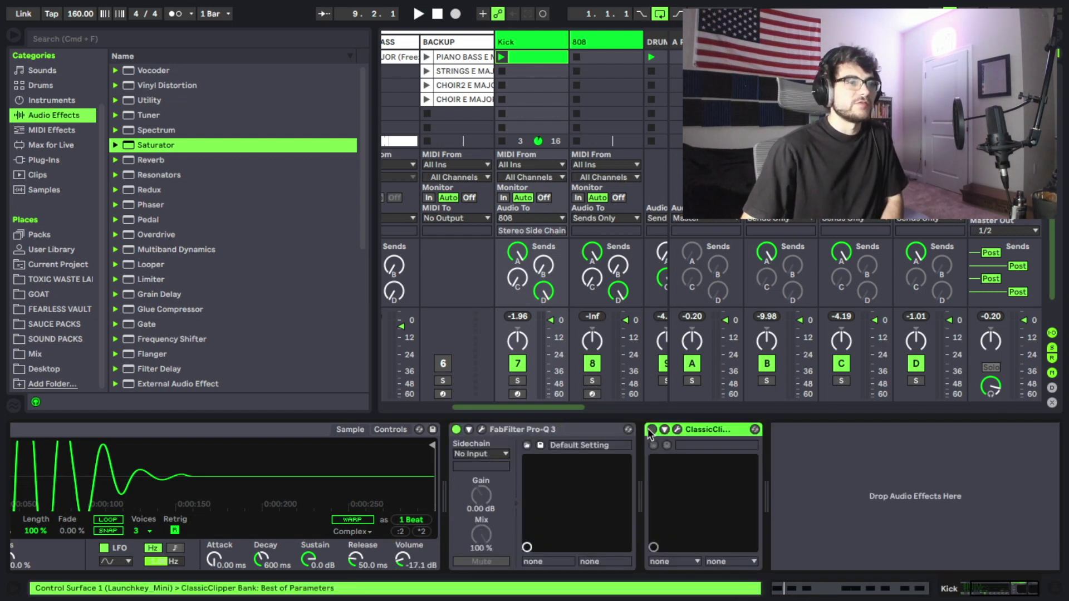
key("space")
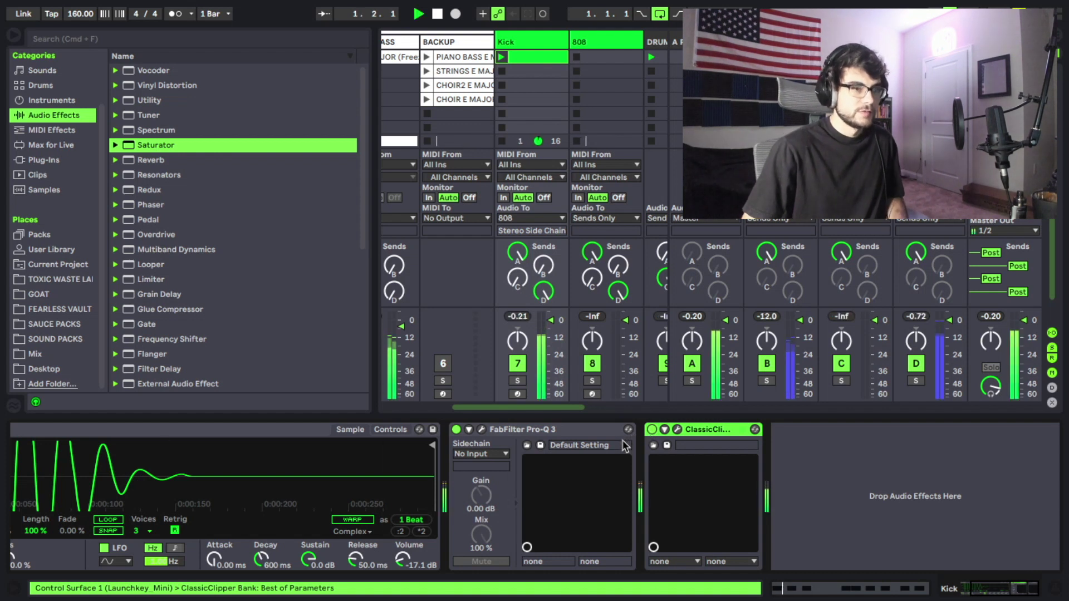
- Open FabFilter Pro-Q 3 on the Kick track, try out its output level control and close it
left_click(532, 430)
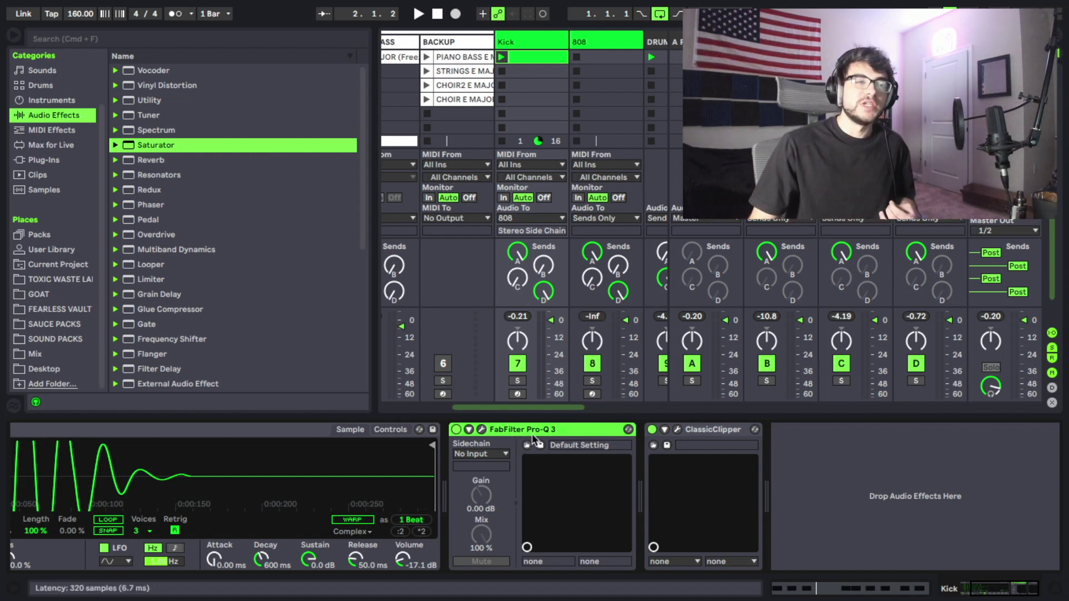
left_click(482, 431)
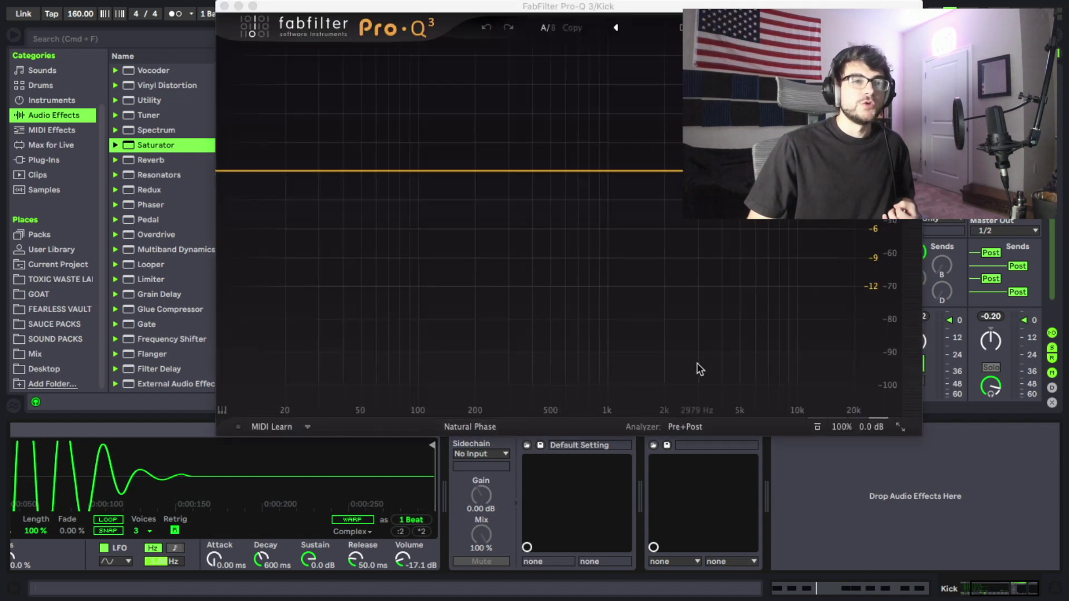
mouse_move(874, 430)
left_click_drag(869, 426, 865, 476)
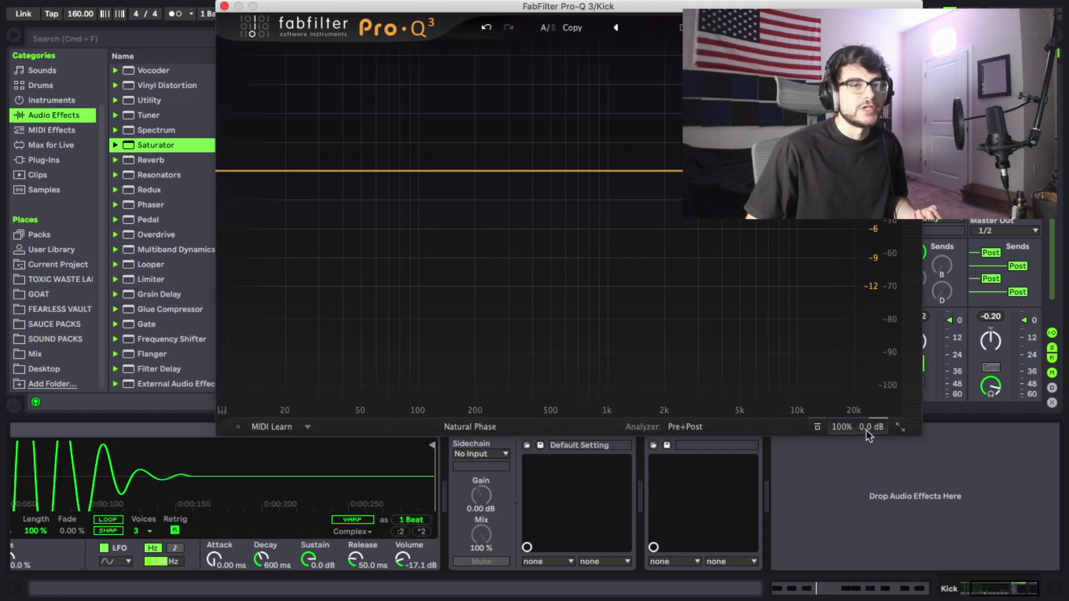
mouse_move(871, 434)
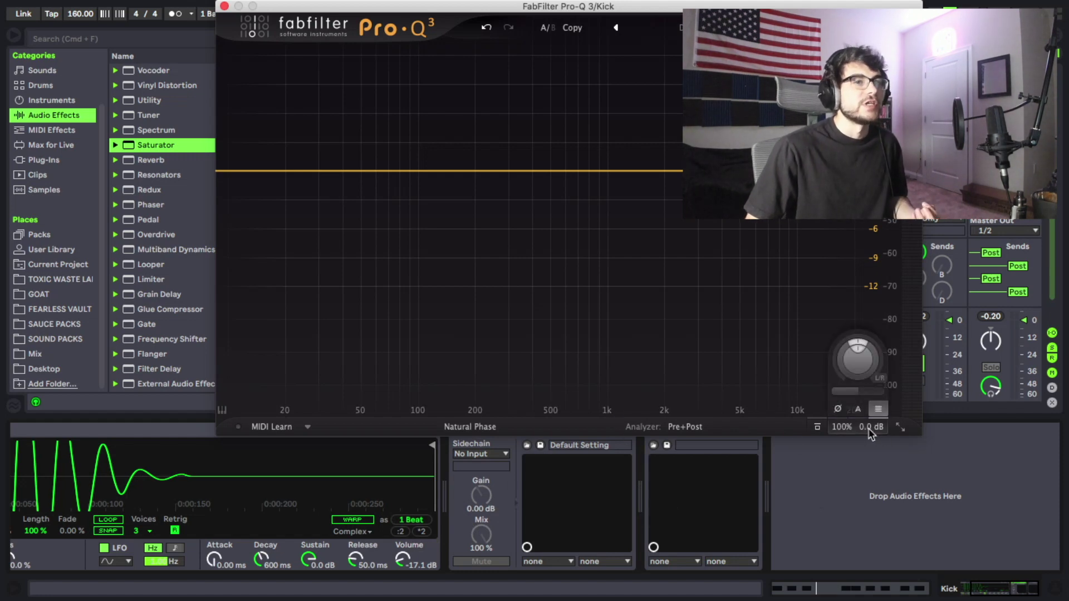
left_click(224, 6)
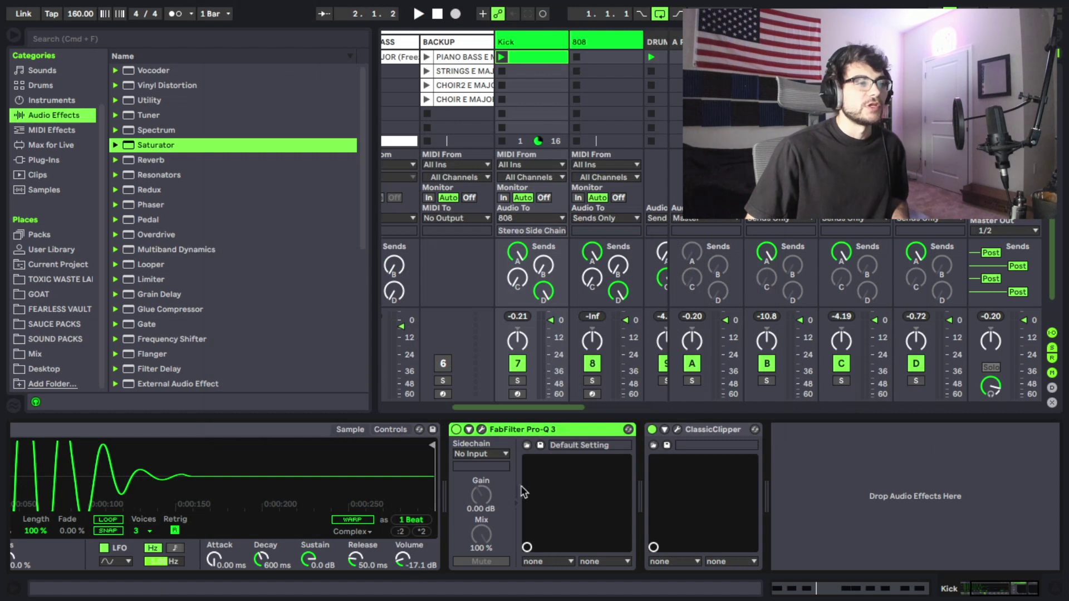
- Add a narrow bell band in the Kick's Pro-Q 3 at about 609 Hz, boosted 7.47 dB with a Q of 10.12
left_click(483, 429)
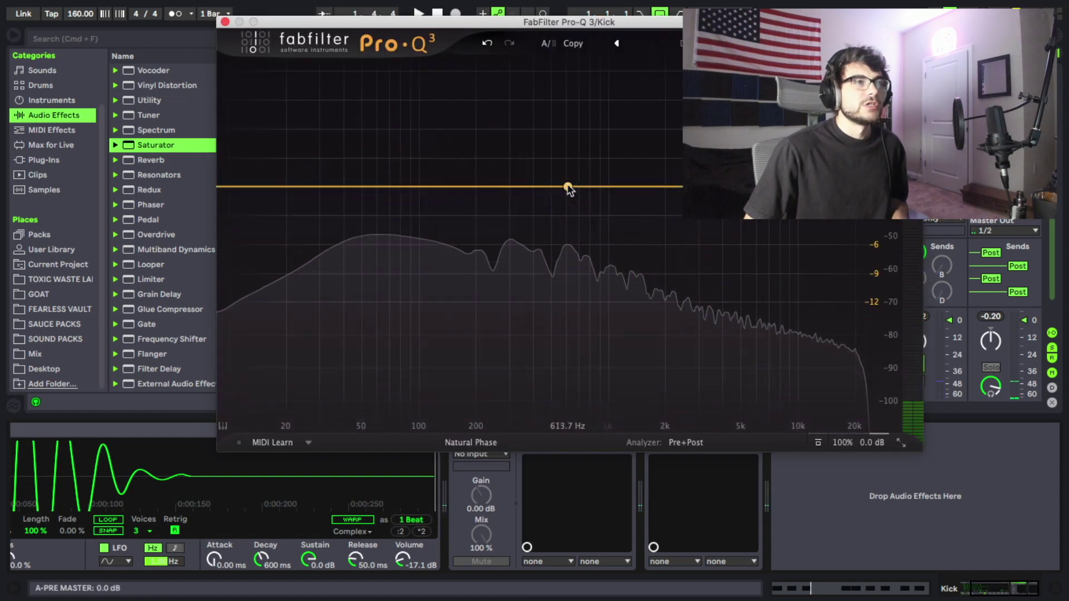
left_click_drag(567, 186, 569, 176)
scroll(574, 202, "up", 5)
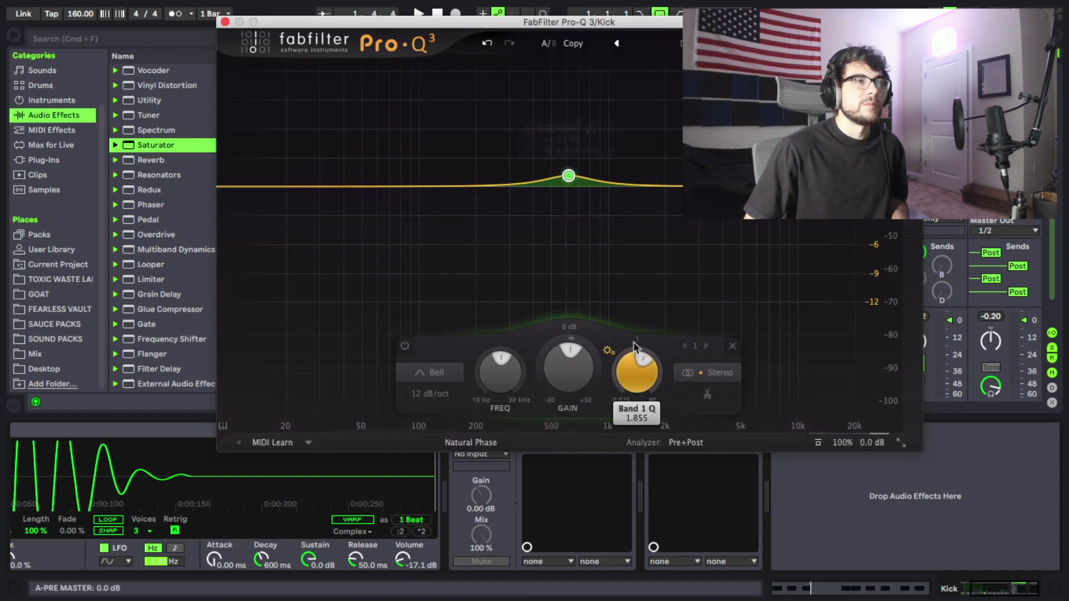
left_click_drag(568, 176, 573, 122)
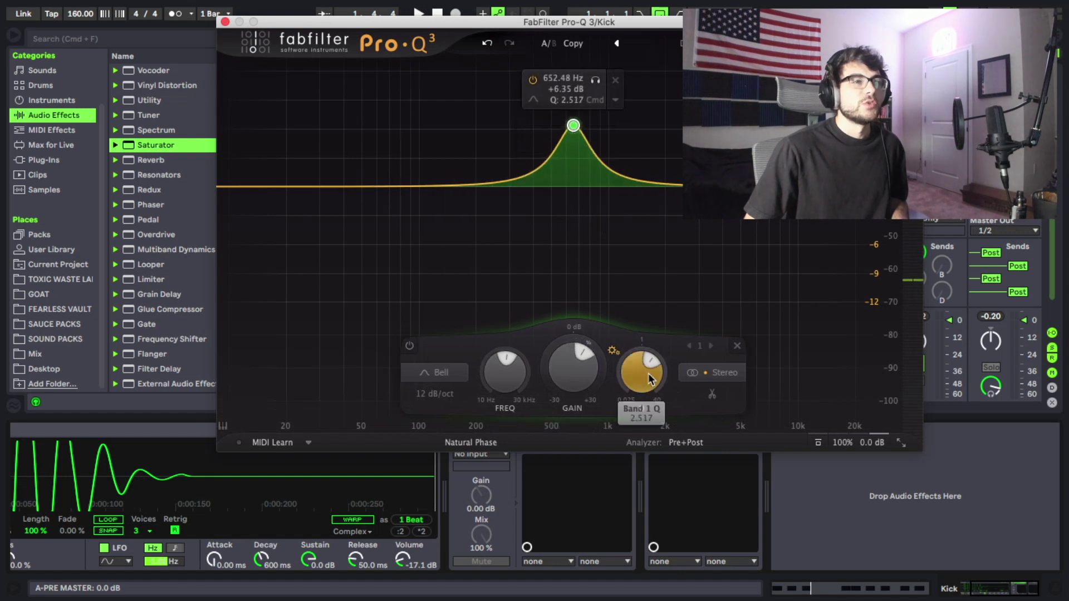
left_click_drag(648, 373, 640, 289)
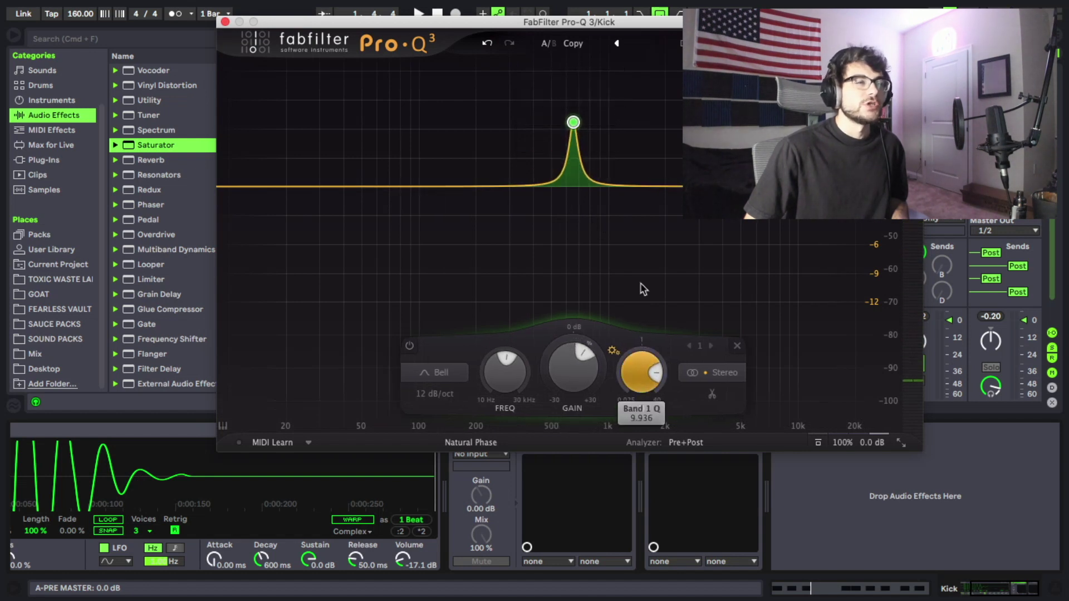
mouse_move(578, 136)
mouse_move(575, 127)
left_mouse_down()
mouse_move(570, 107)
mouse_move(570, 119)
left_mouse_up()
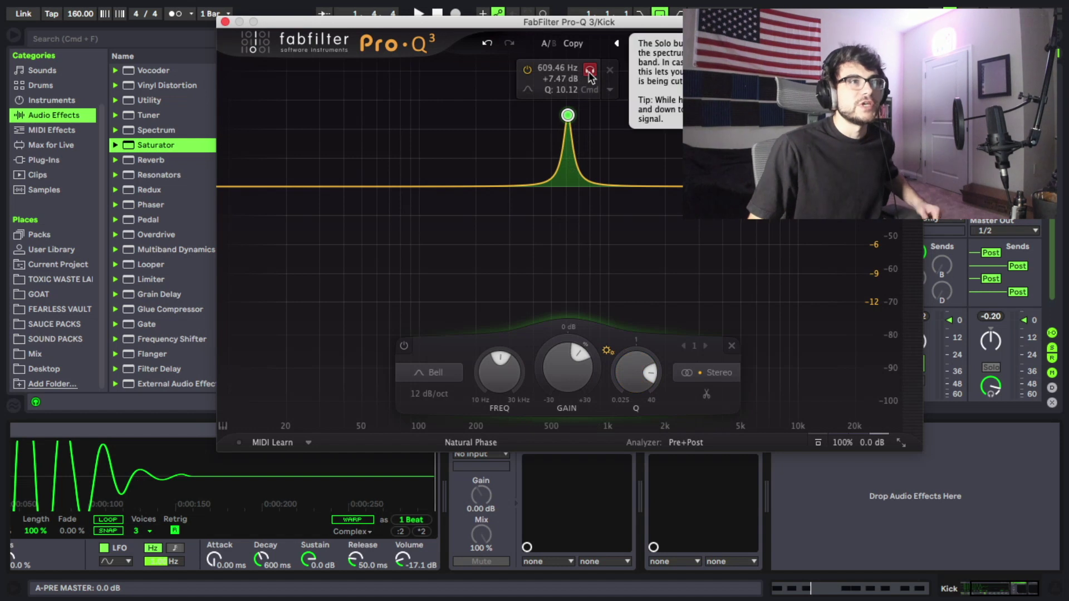
- Sweep the bell band in solo during playback, settling it at about 447 Hz with a Q of 7.192
left_click_drag(589, 73, 563, 79)
key("space")
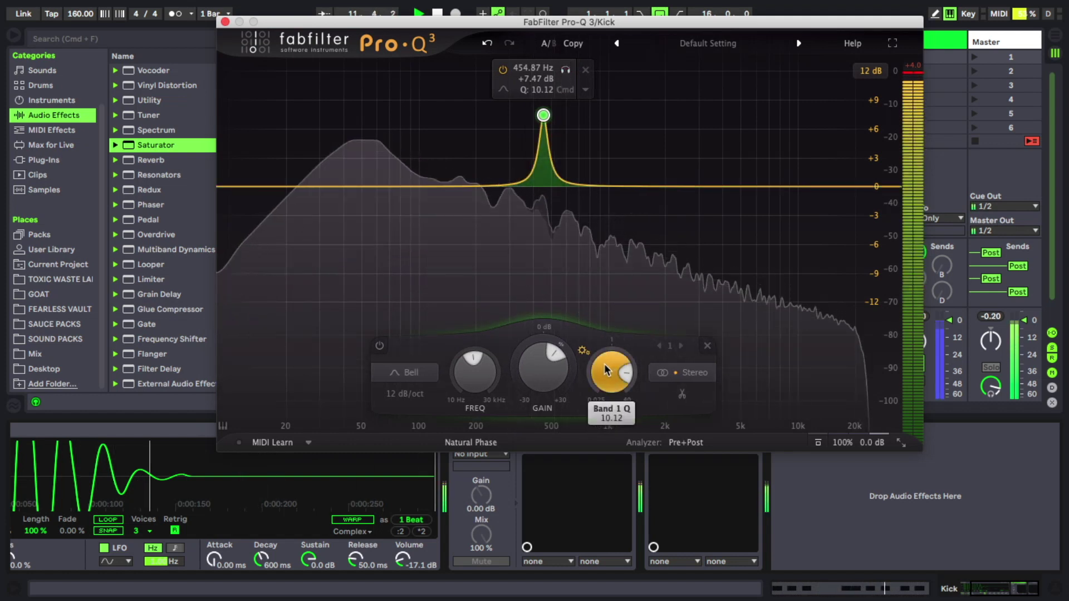
left_click_drag(606, 366, 606, 361)
mouse_move(532, 86)
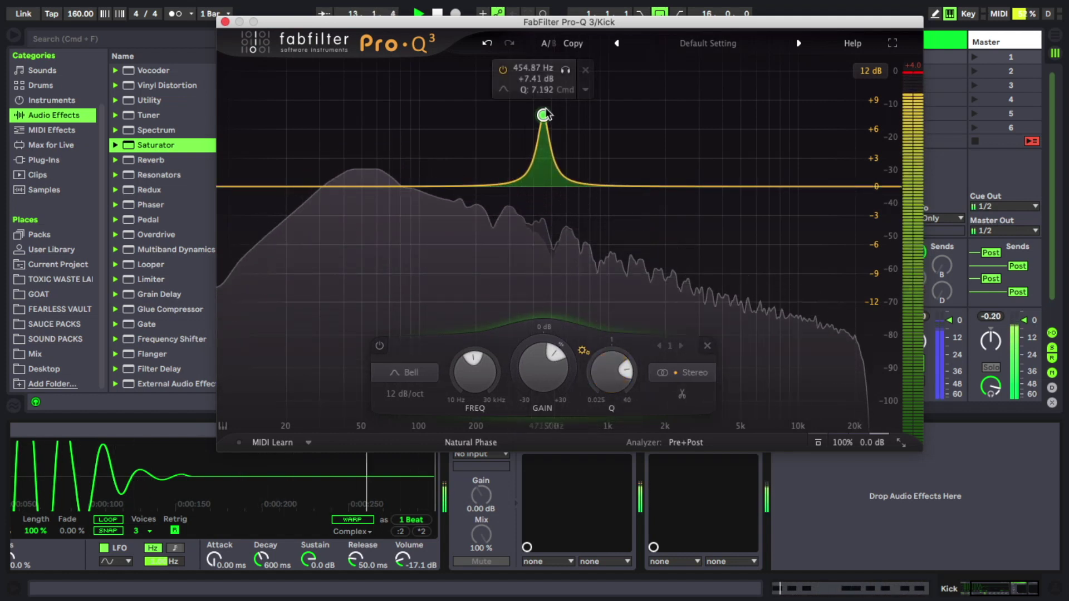
left_click_drag(564, 70, 561, 73)
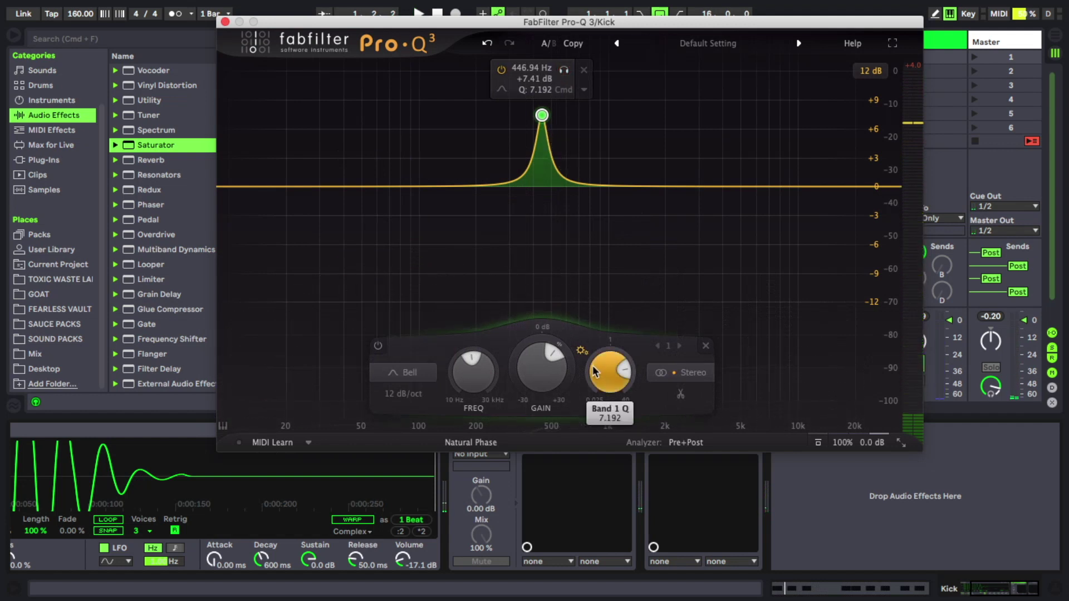
- Turn the bell boost into a cut of -2.22 dB with a Q of 6.446 and play the kick through it
left_click_drag(548, 372, 518, 445)
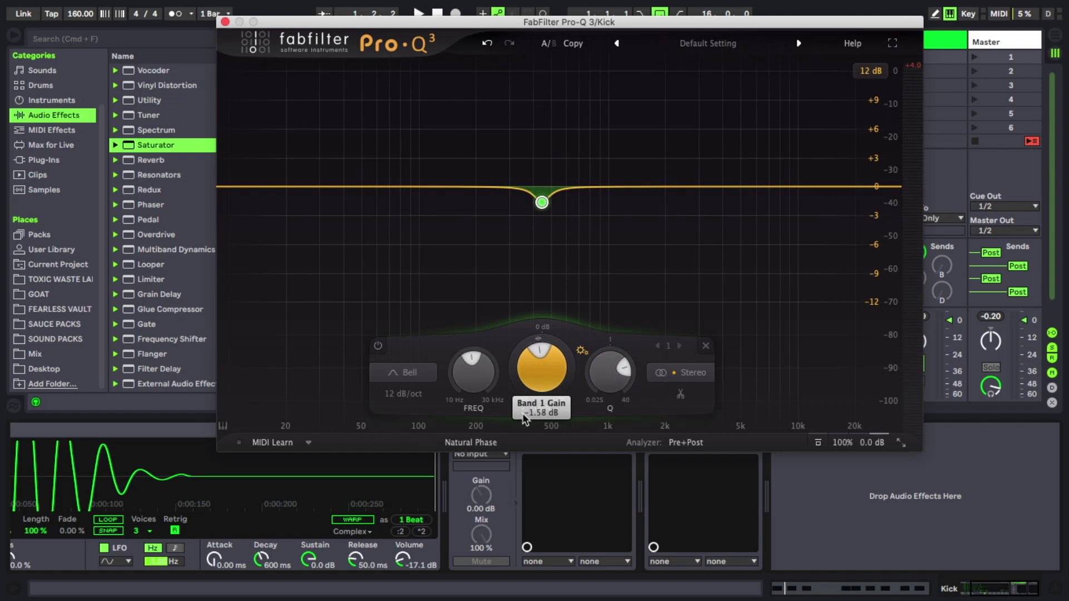
key("space")
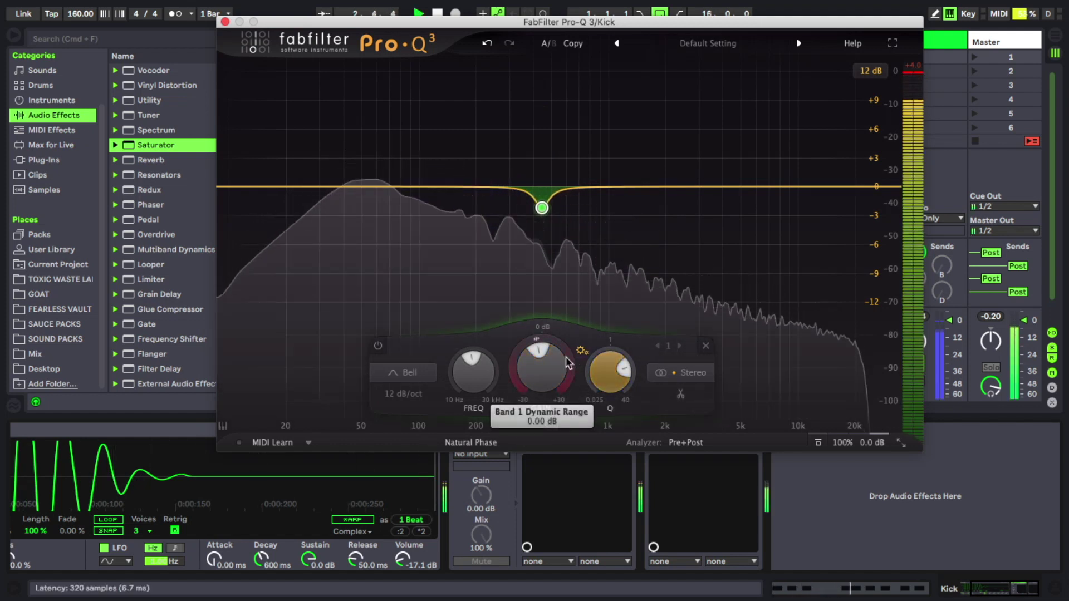
mouse_move(542, 208)
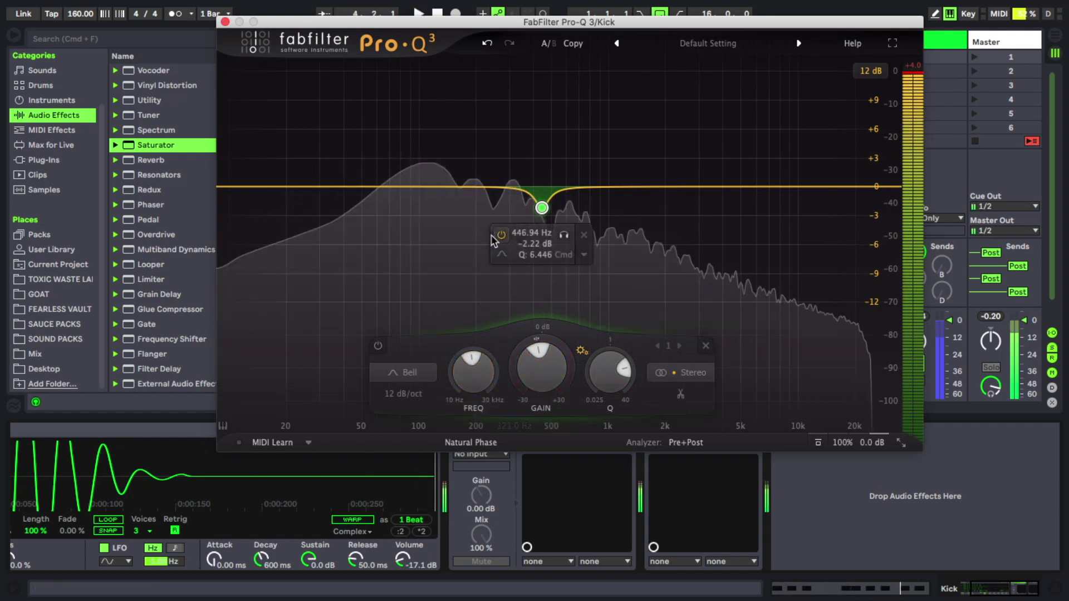
key("space")
- Compare the kick's sound with the bell cut bypassed and enabled during playback
mouse_move(501, 238)
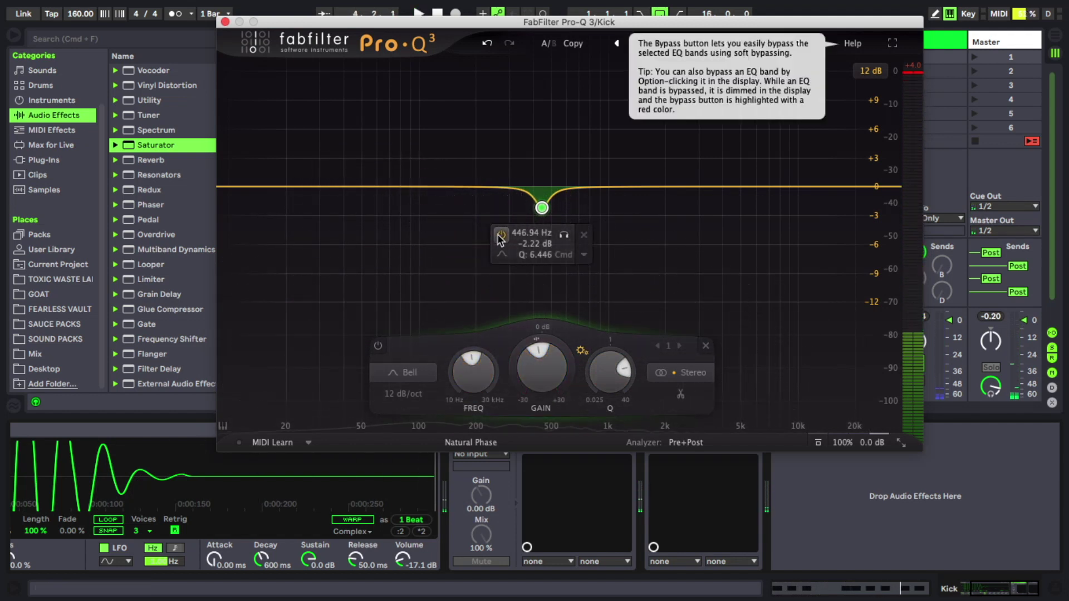
left_click(502, 238)
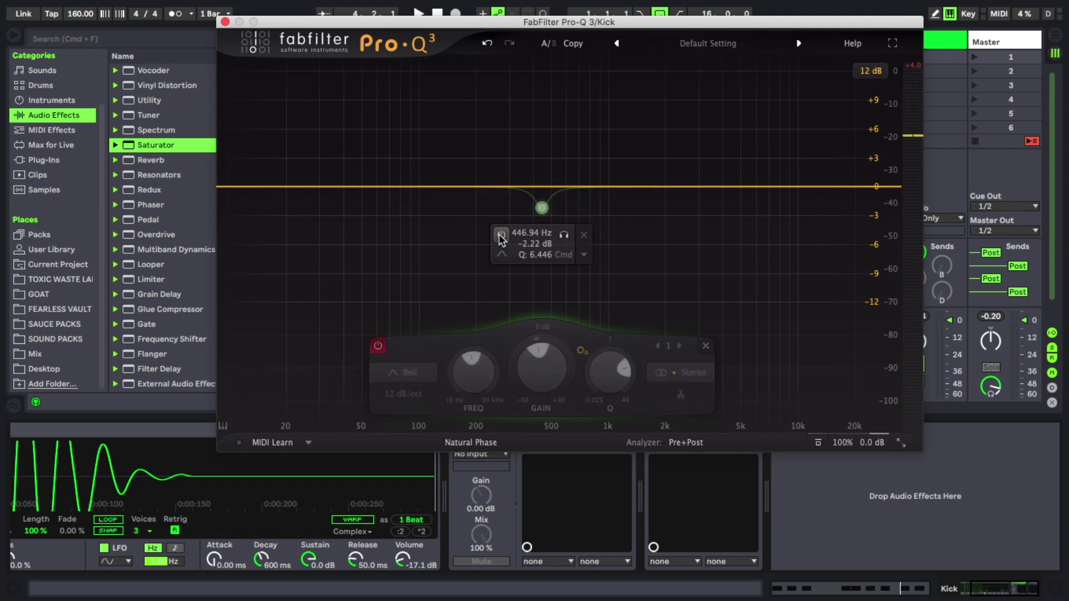
key("space")
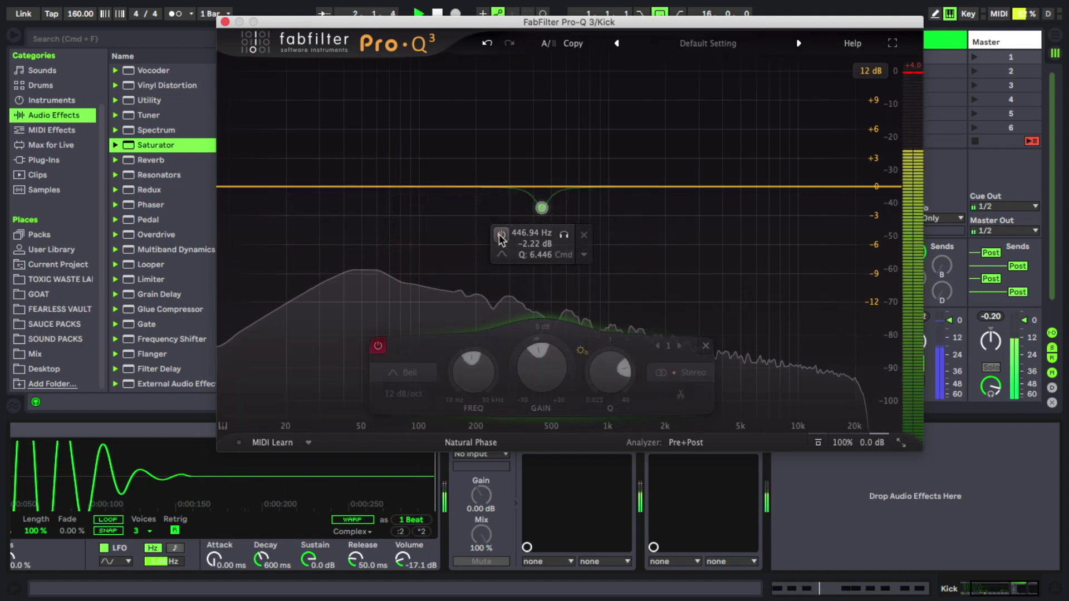
left_click(501, 239)
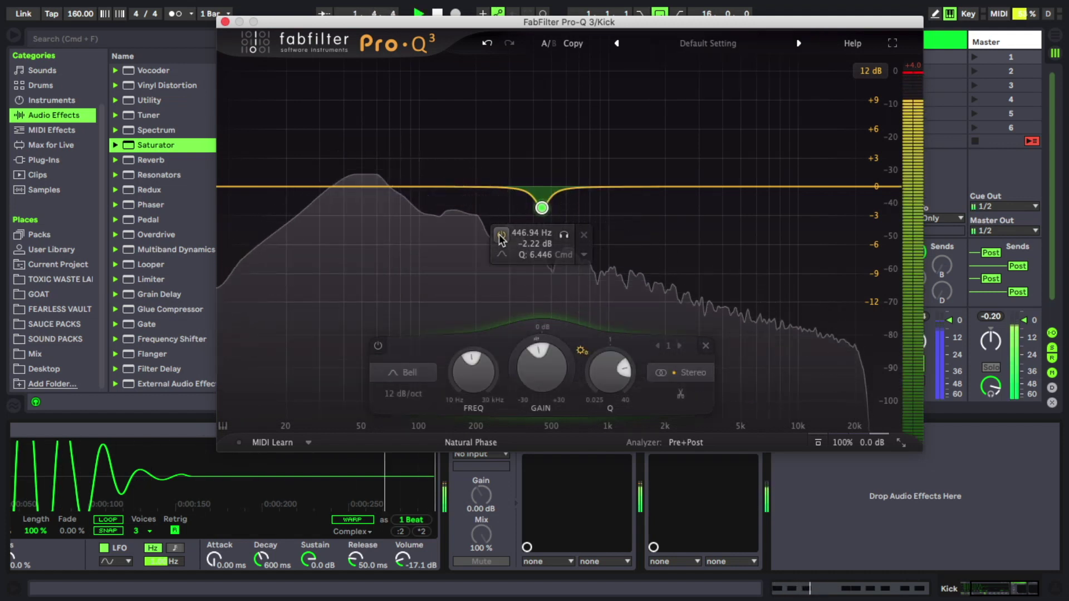
key("space")
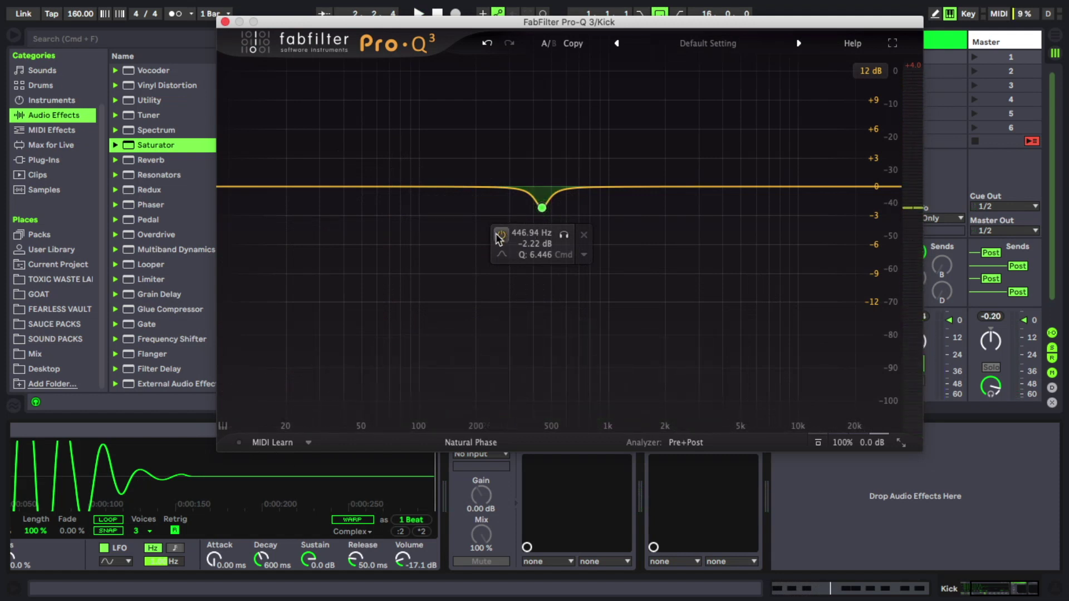
key("space")
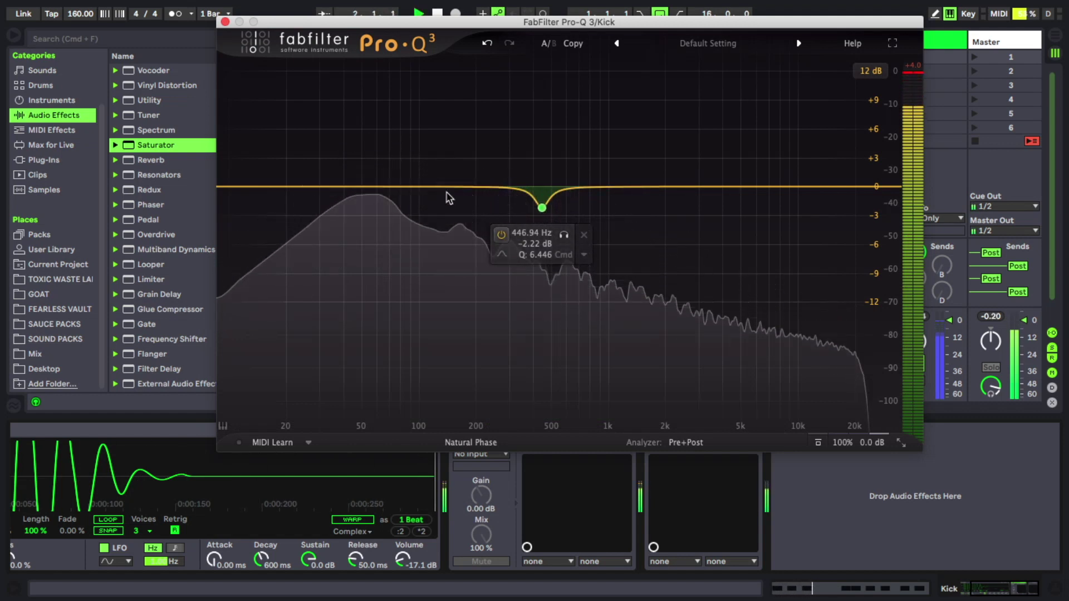
key("space")
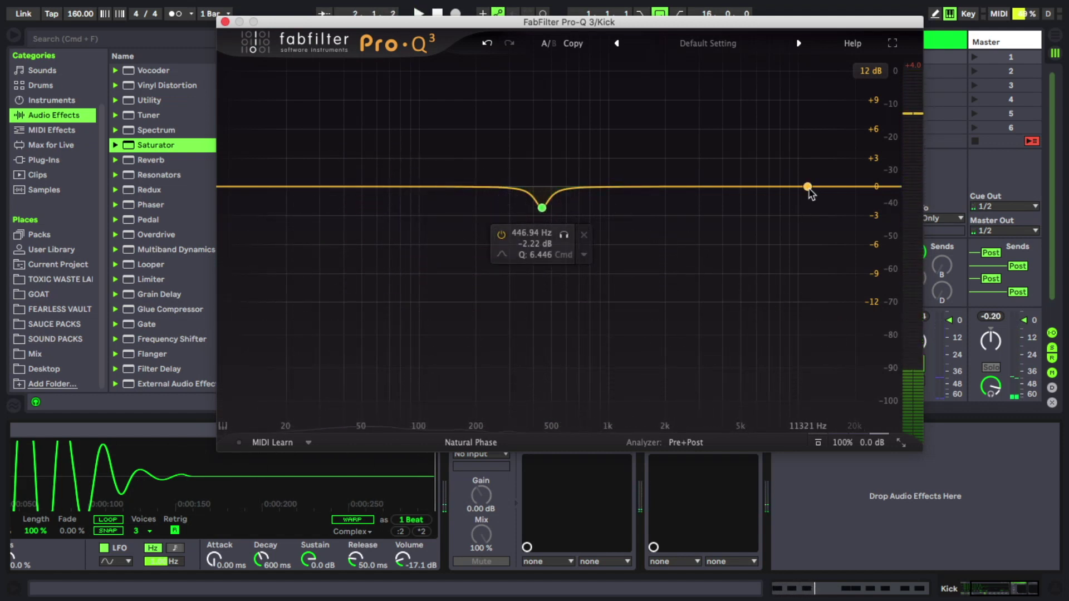
- Try a 24 dB/oct High Cut at about 5.4 kHz on the kick, listen to it and delete the band
left_click_drag(808, 187, 807, 208)
left_click(576, 372)
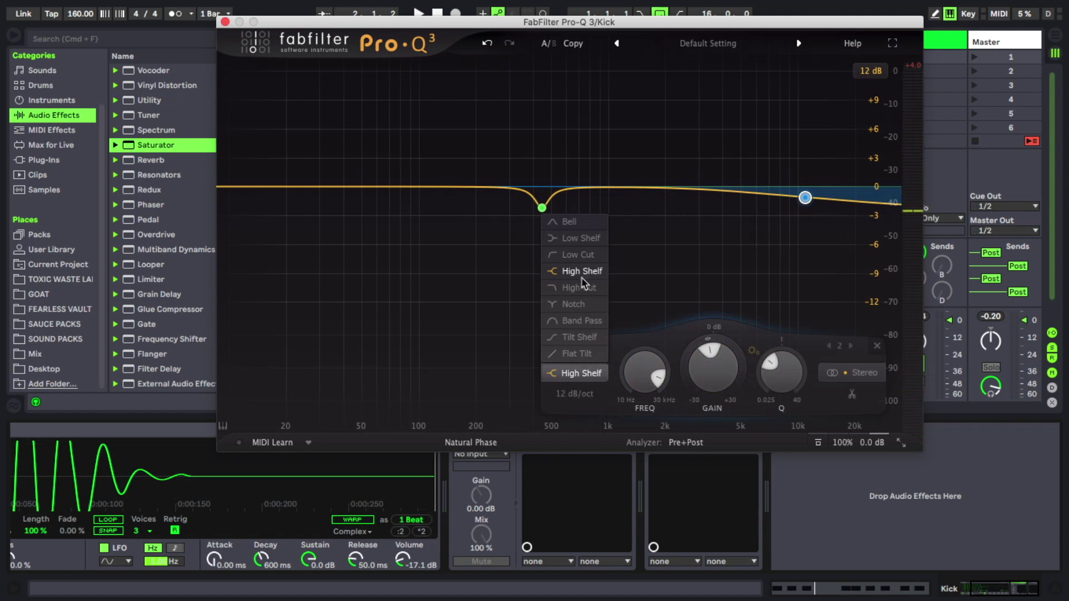
left_click(588, 357)
left_click(574, 394)
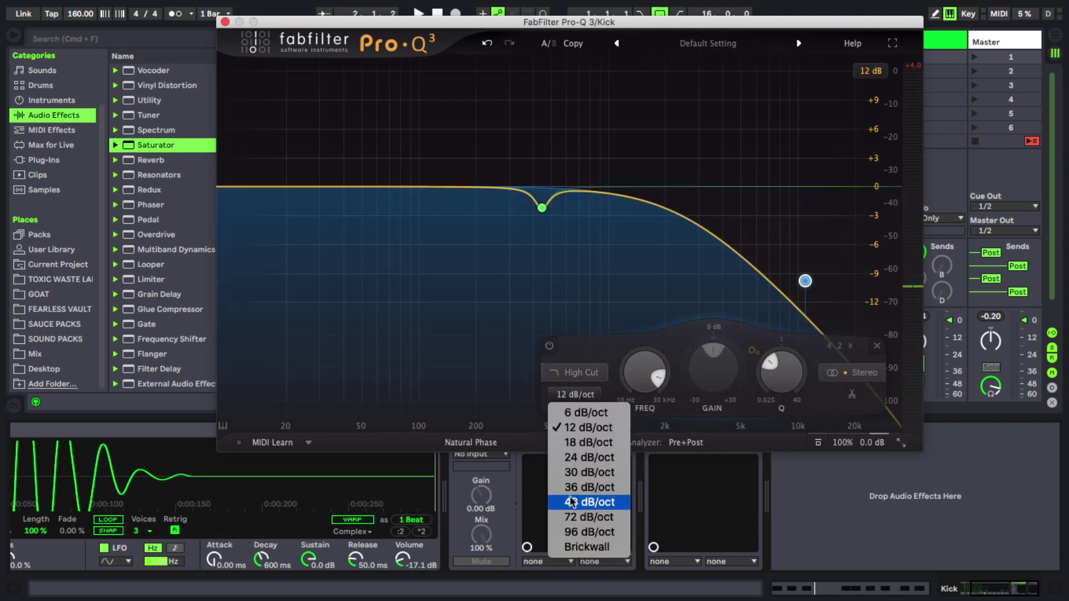
left_click(579, 462)
left_click_drag(805, 281, 746, 210)
key("space")
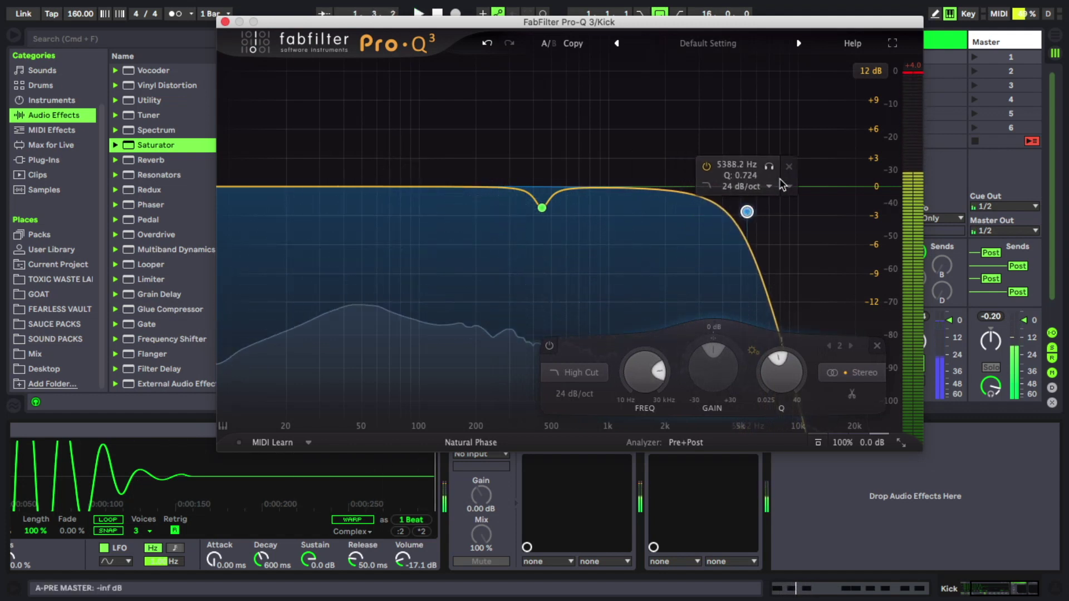
left_click(782, 166)
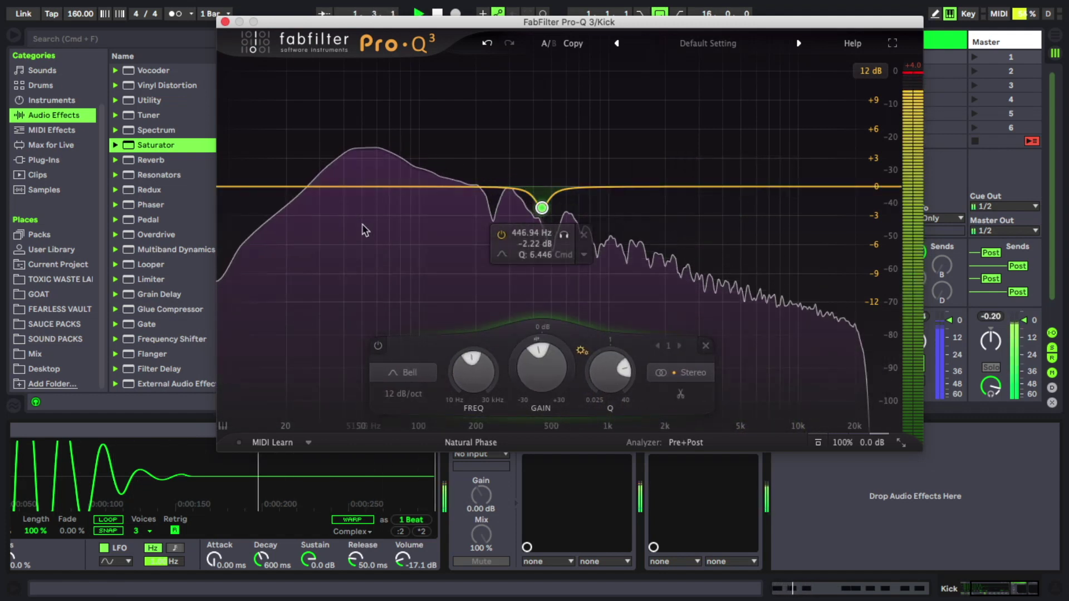
- Stop playback and close the Kick's Pro-Q 3 window
key("space")
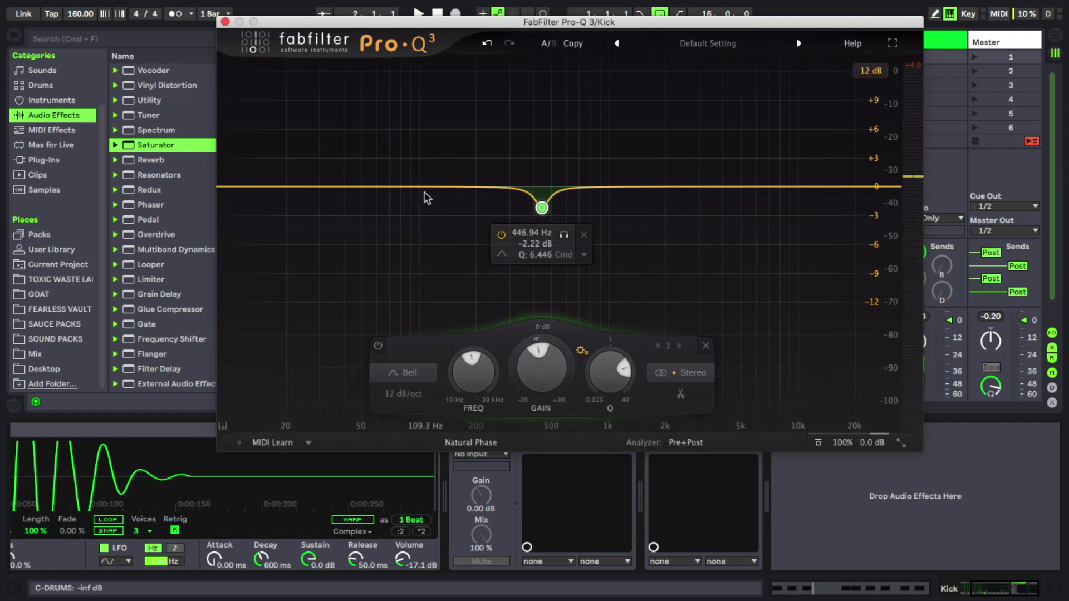
key("super+w")
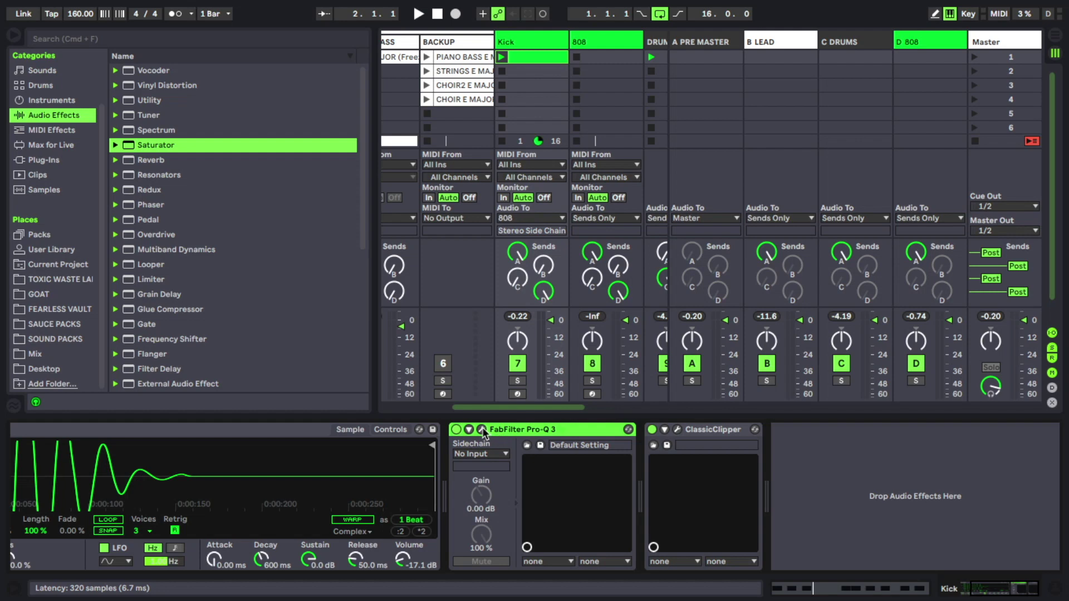
- Play the kick and check its track level with the Pro-Q 3 cut in the chain
left_click(482, 431)
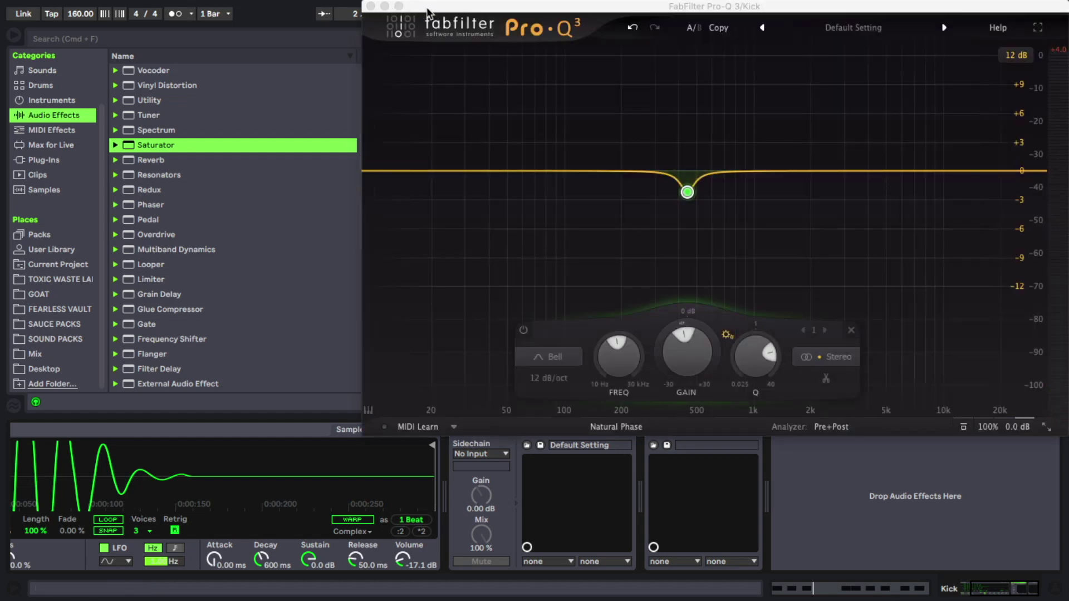
left_click_drag(428, 12, 764, 173)
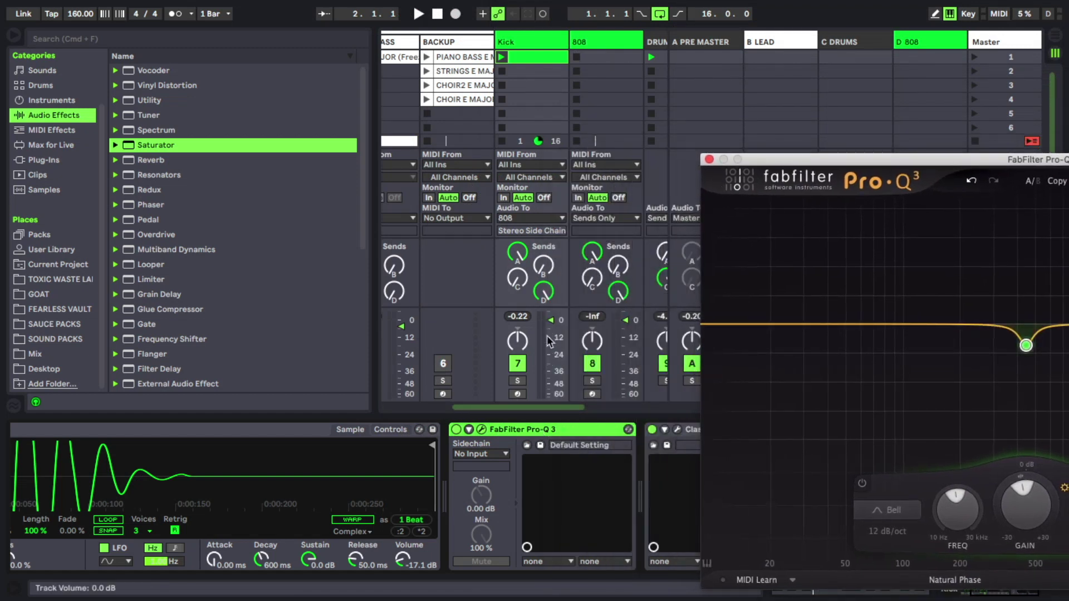
key("space")
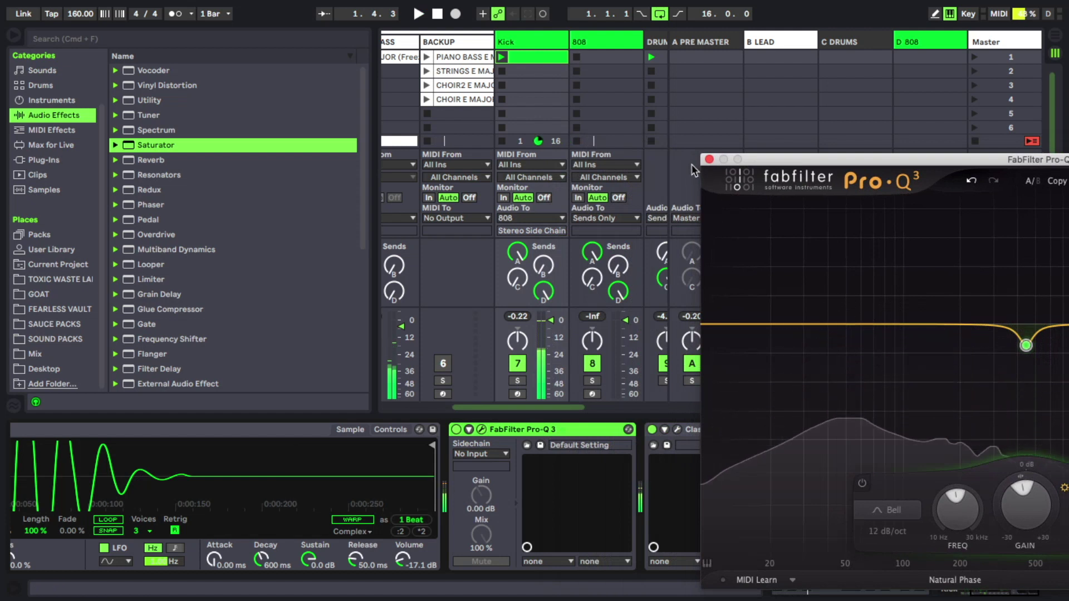
left_click(708, 159)
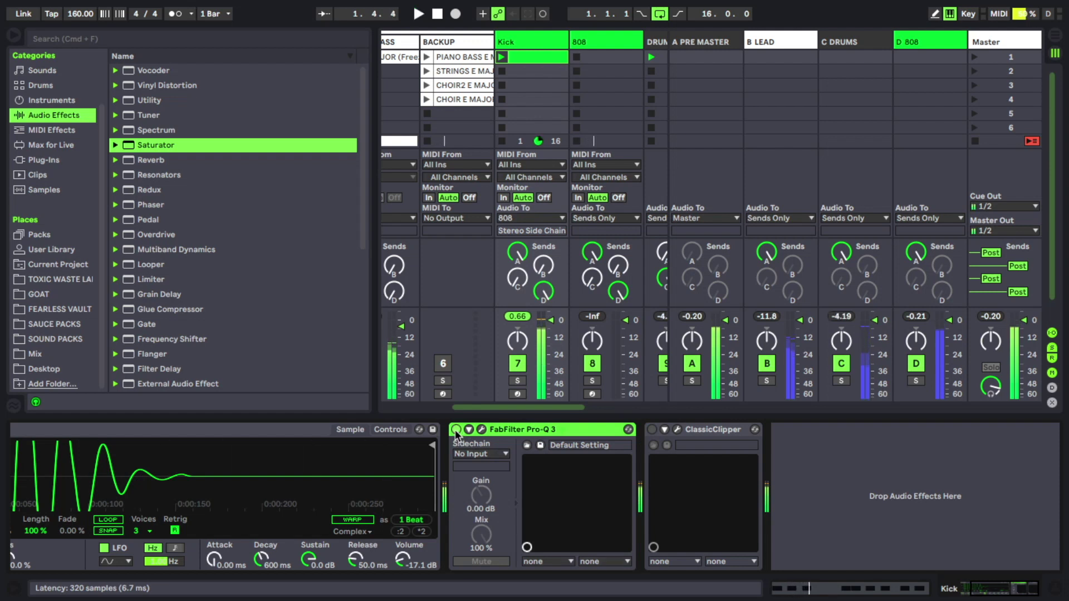
key("space")
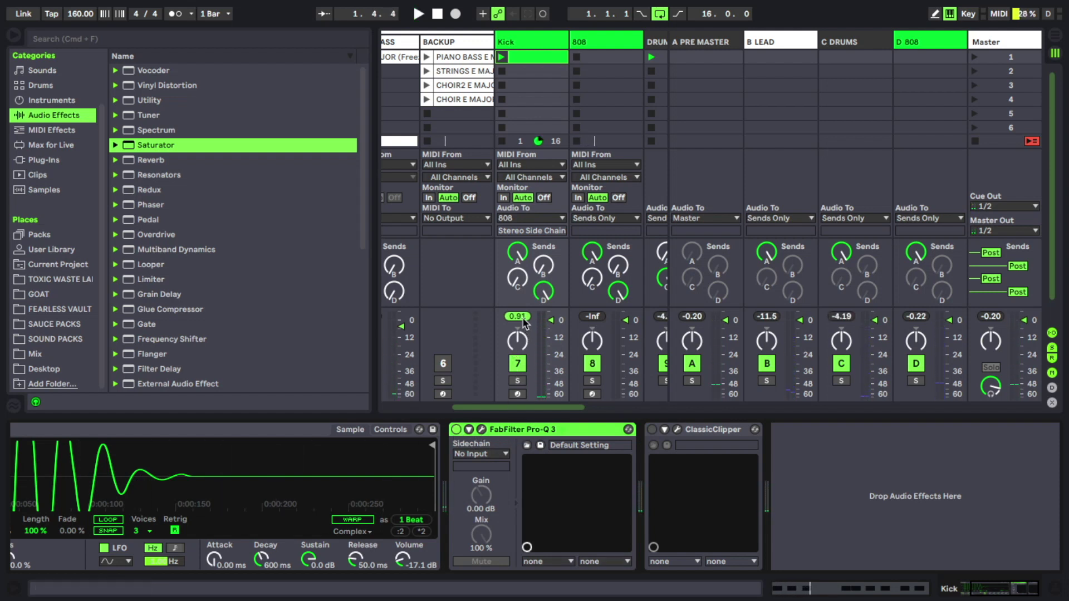
- Lower the Kick's Pro-Q 3 output level to -0.3 dB and listen to the kick through it
left_click(482, 429)
left_click_drag(675, 11, 513, 11)
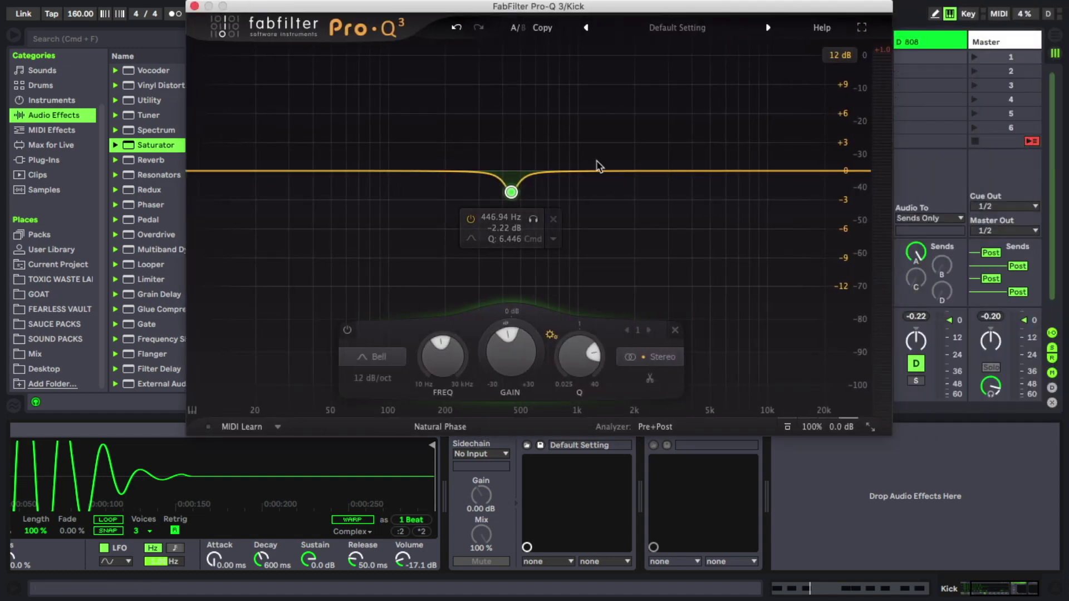
left_click_drag(837, 427, 834, 455)
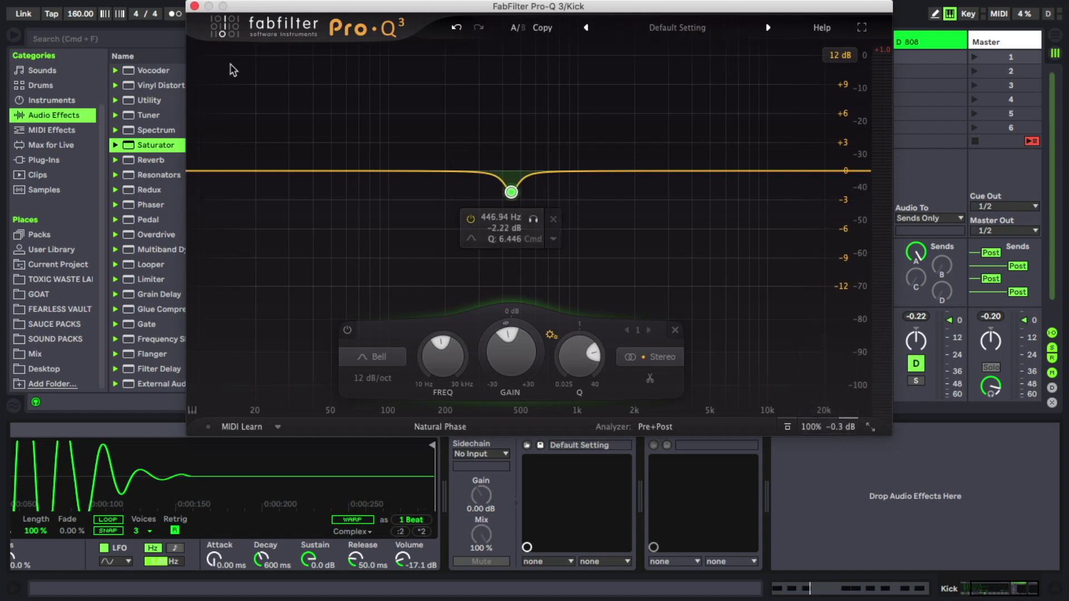
left_click(193, 5)
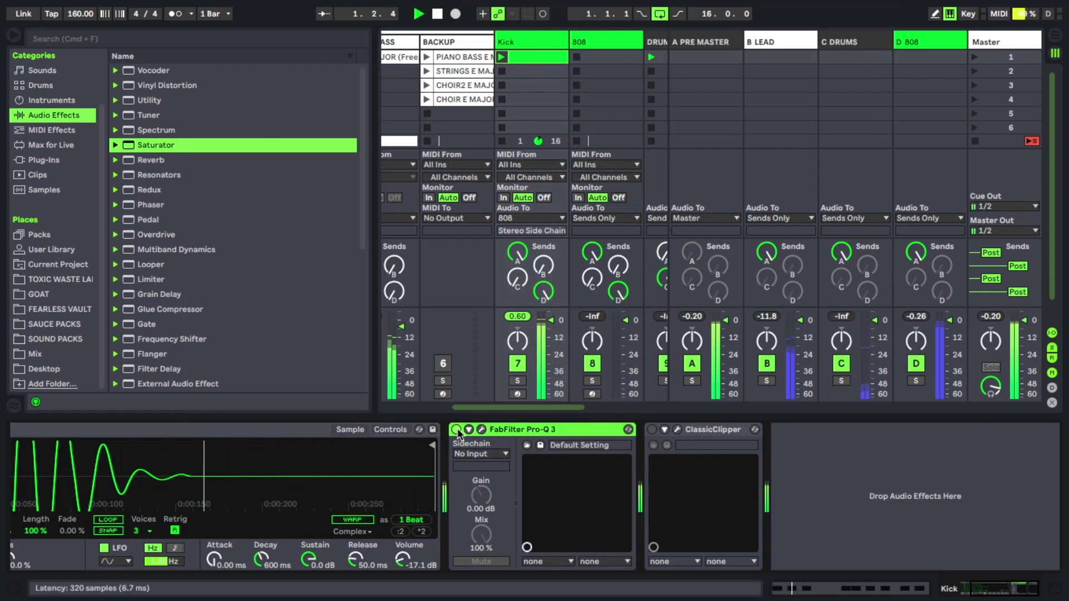
key("space")
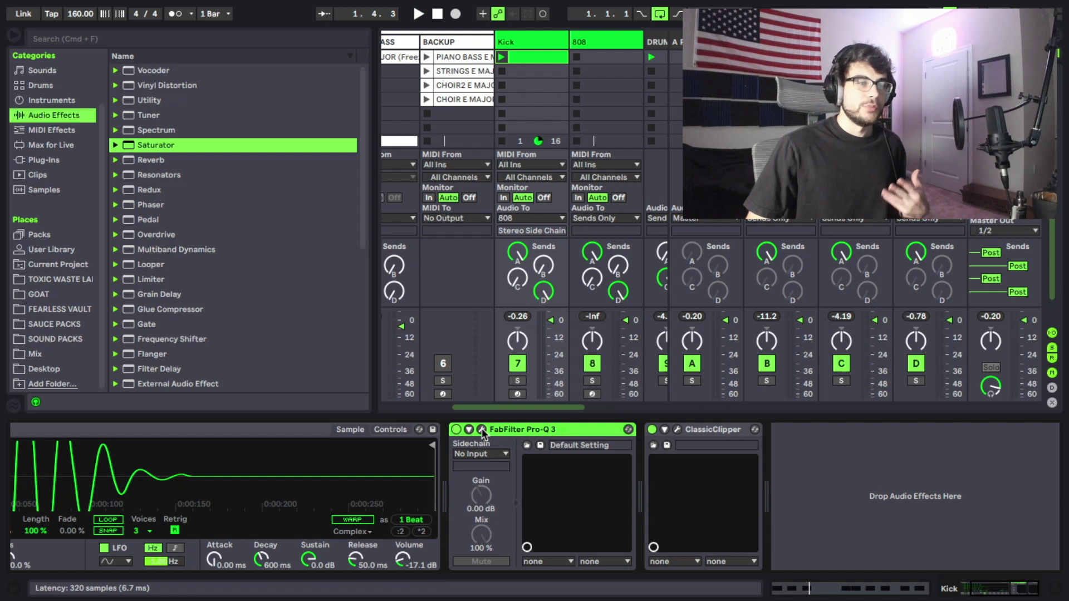
left_click(482, 430)
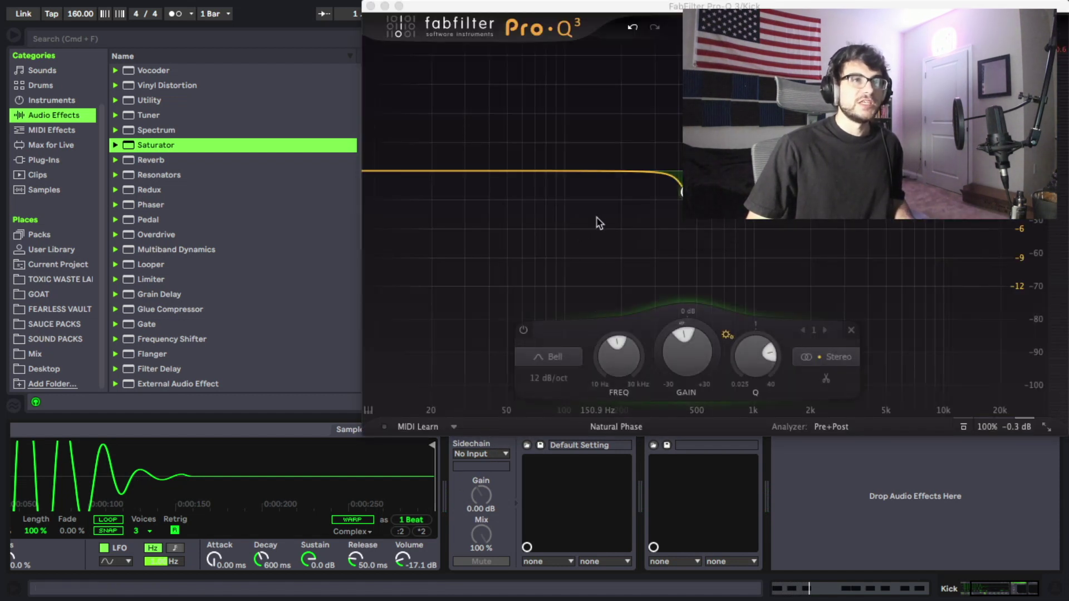
left_click(370, 6)
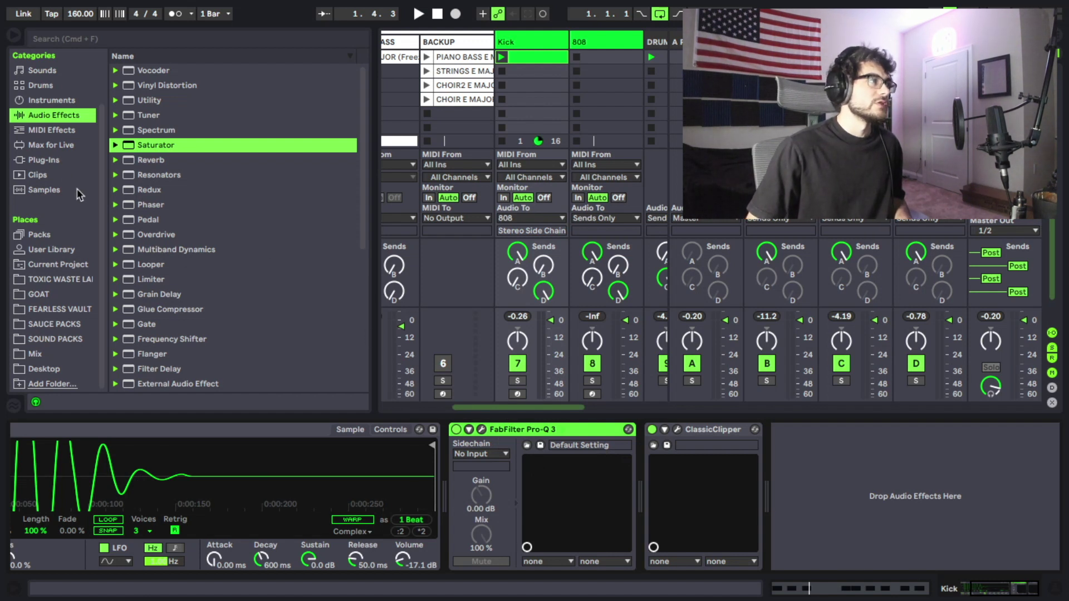
- Add the F6-RTA Mono plug-in from the F6 FLOATING BAND DYNAMIC EQ folder to the Kick track
scroll(77, 192, "up", 2)
left_click(50, 193)
left_click(133, 101)
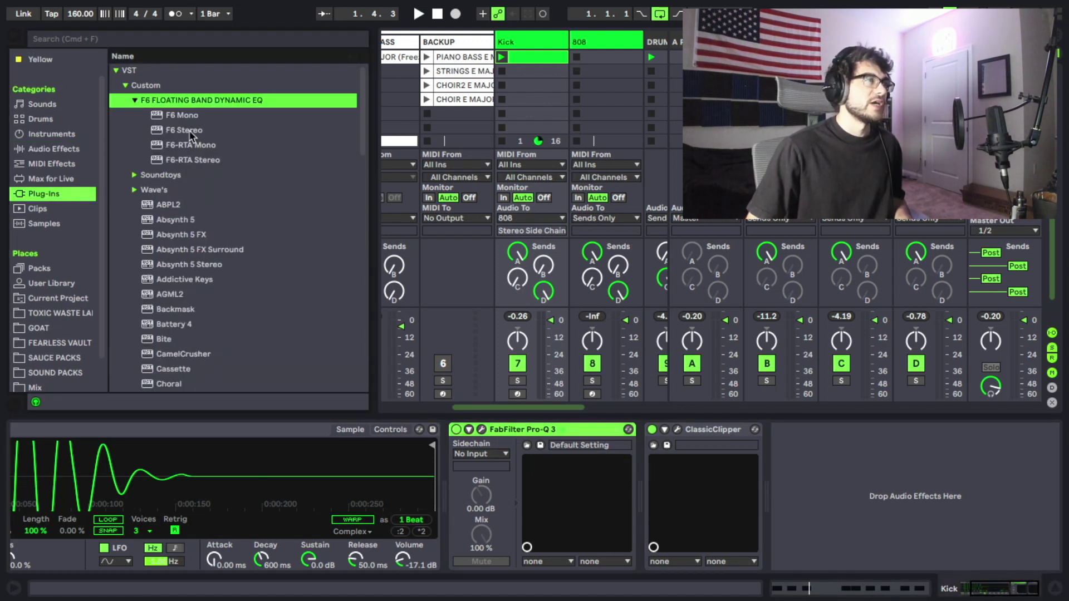
double_click(178, 145)
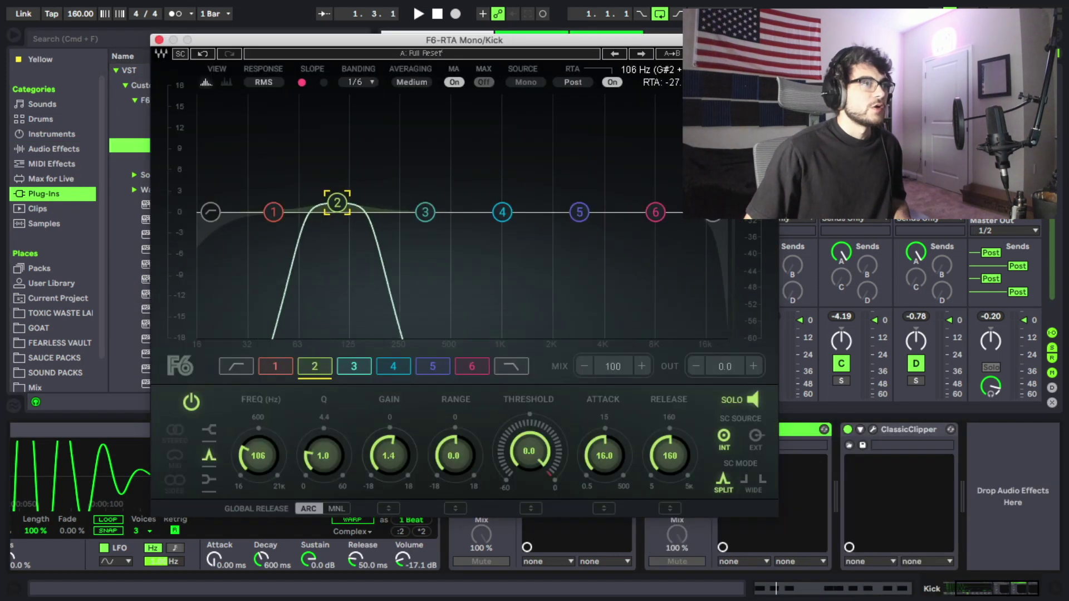
- Tune the soloed F6 band 2 to a 1.4 dB boost at 104 Hz while auditioning the kick
left_click_drag(334, 197, 329, 197)
key("space")
key("space")
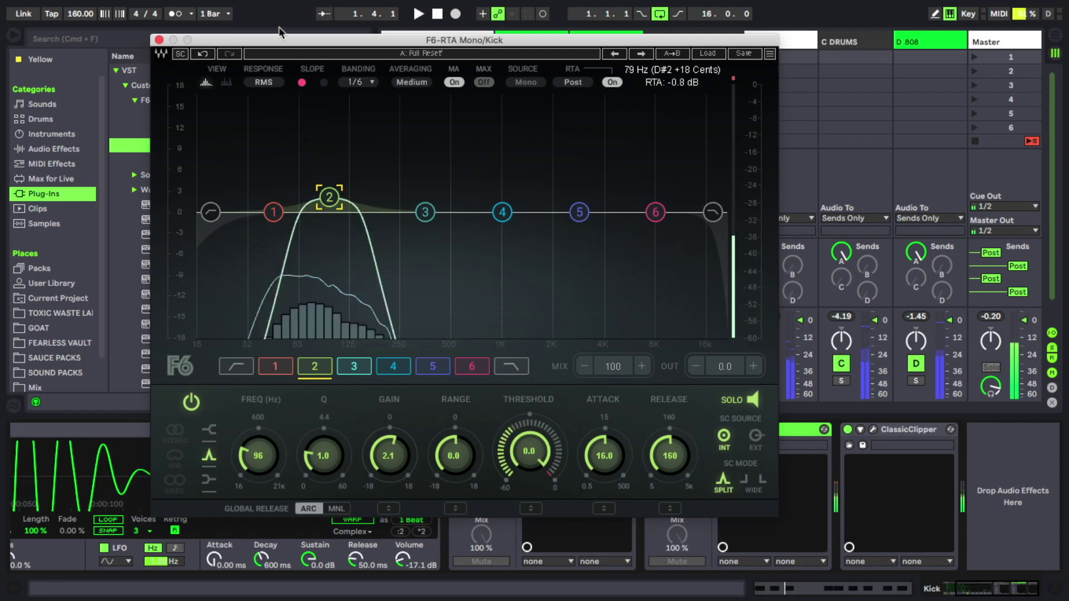
left_click_drag(277, 40, 234, 47)
left_click(513, 381)
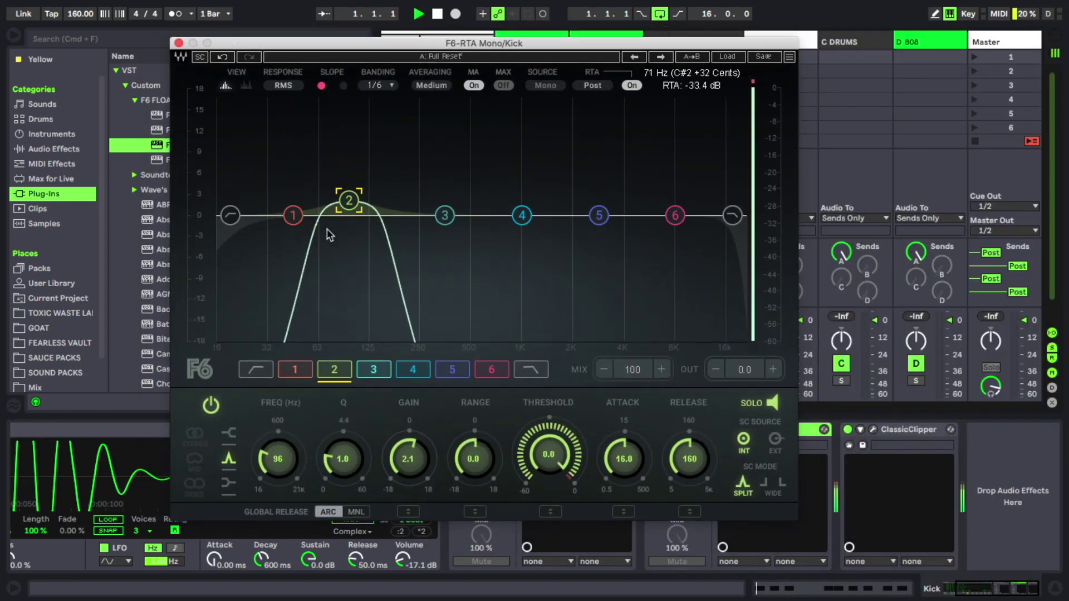
left_click_drag(342, 201, 357, 203)
key("space")
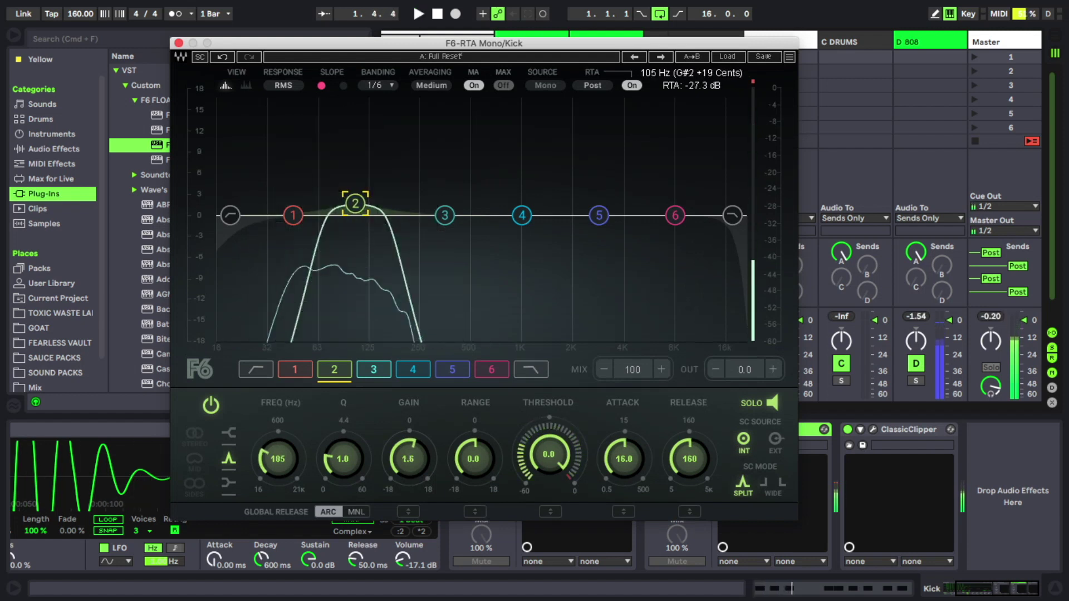
left_click_drag(357, 203, 355, 205)
key("space")
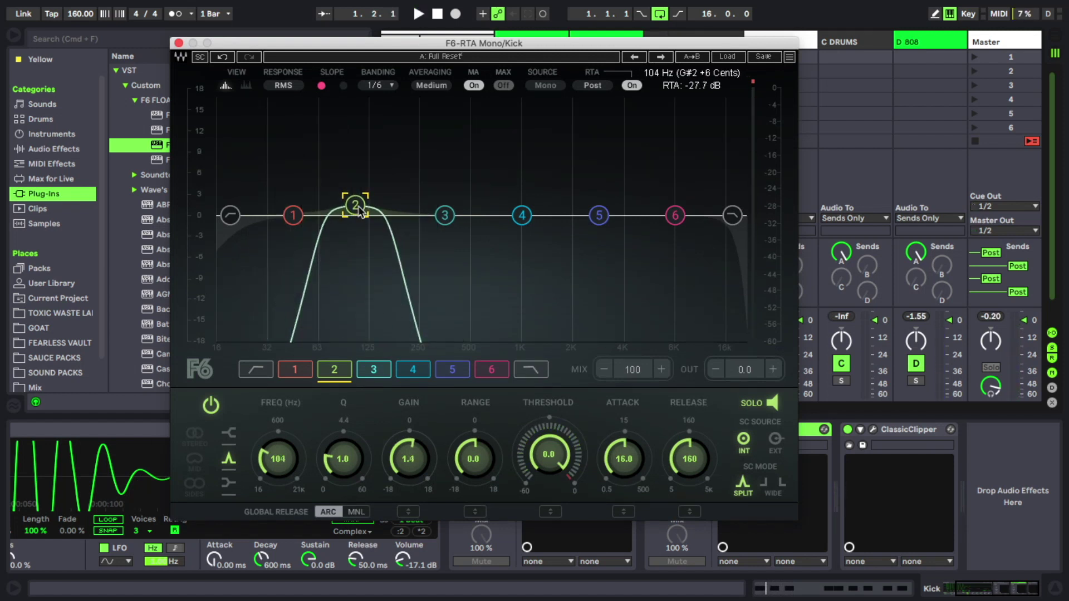
- Solo F6 band 3, move it to 170 Hz with 0.8 dB of gain and audition it on the kick
left_click(438, 220)
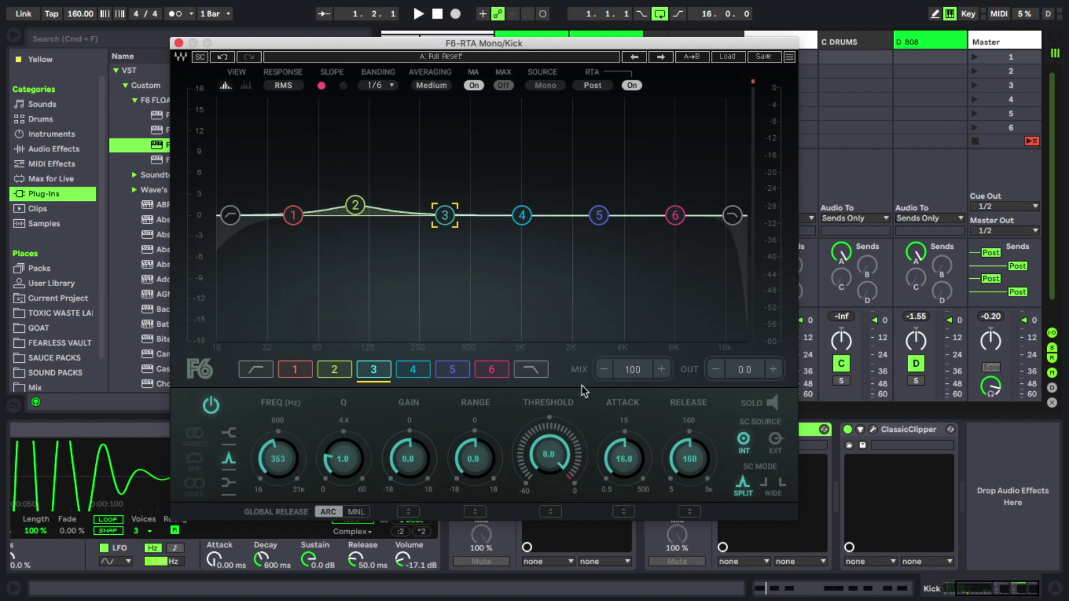
left_click(755, 407)
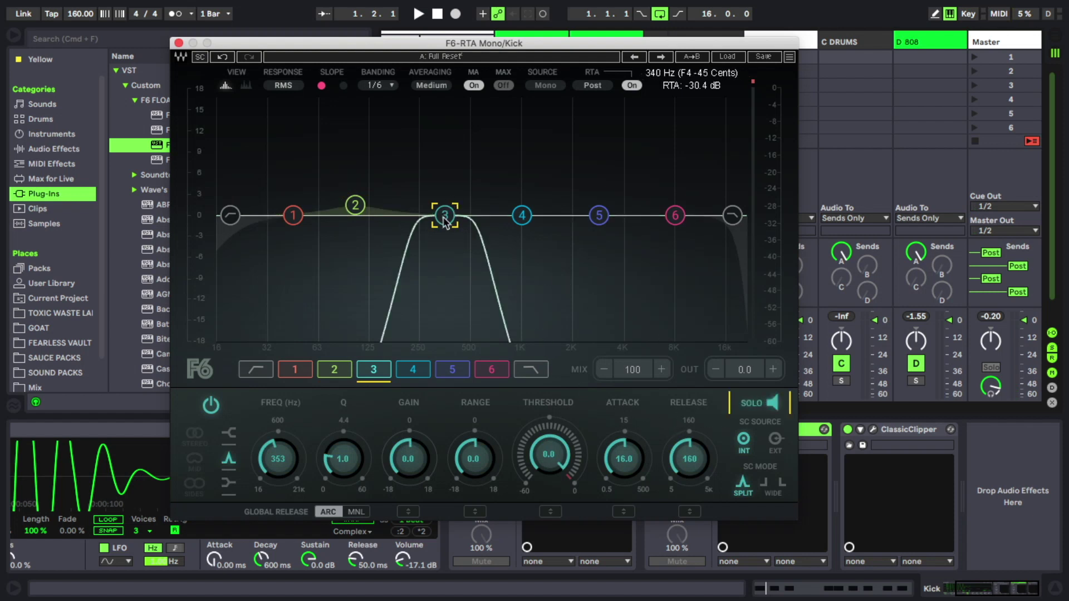
left_click_drag(445, 215, 391, 210)
key("space")
key("space")
key("space")
key("space")
key("space")
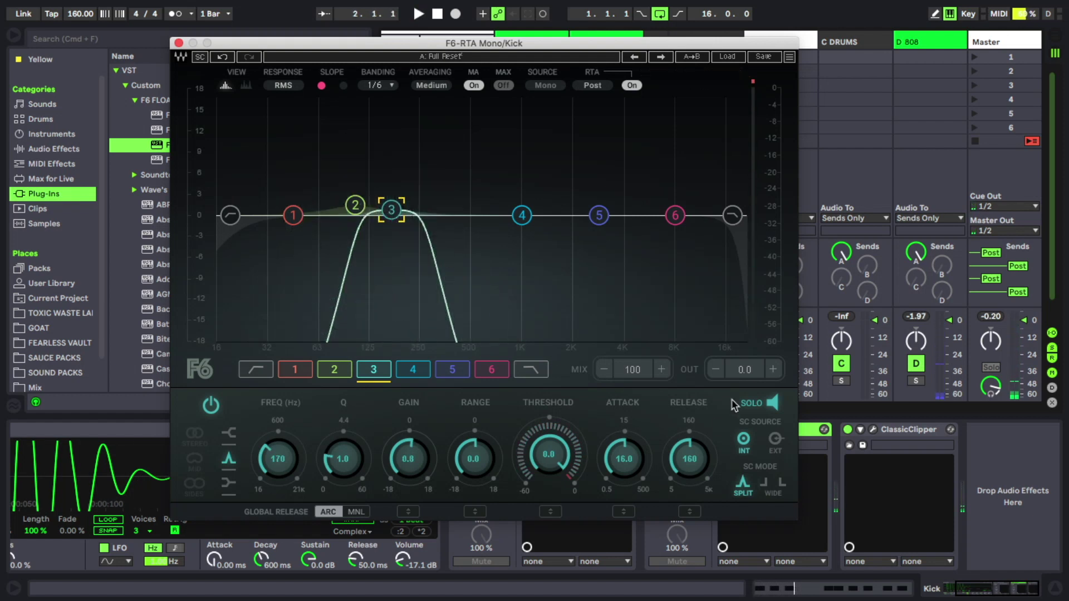
- Unsolo F6 band 3, refine it to 168 Hz with 0.5 dB of gain and play the kick through the full EQ
left_click(772, 403)
left_click_drag(392, 209, 389, 211)
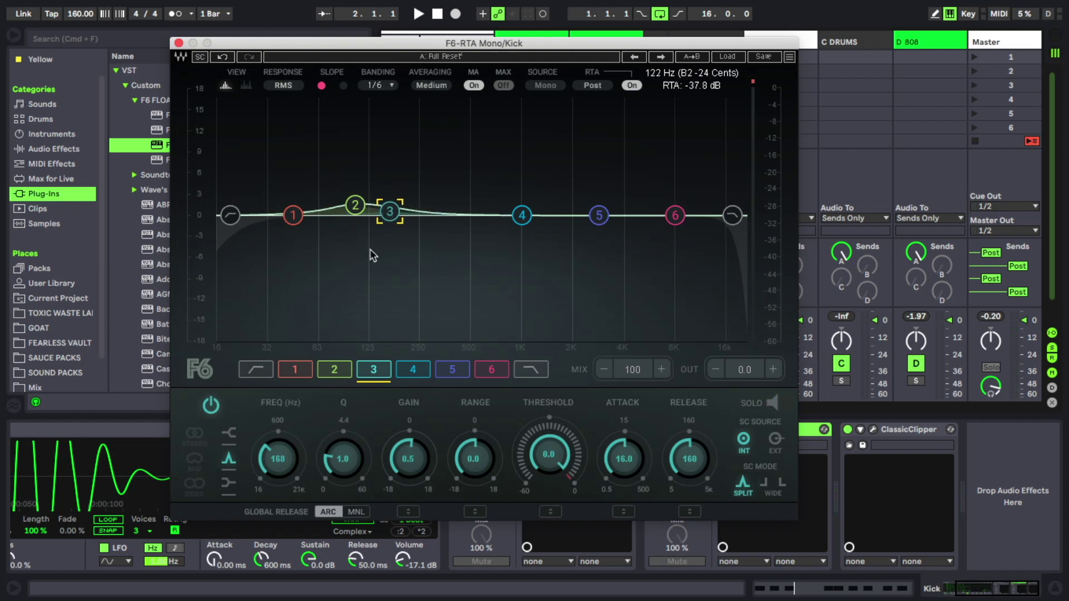
key("space")
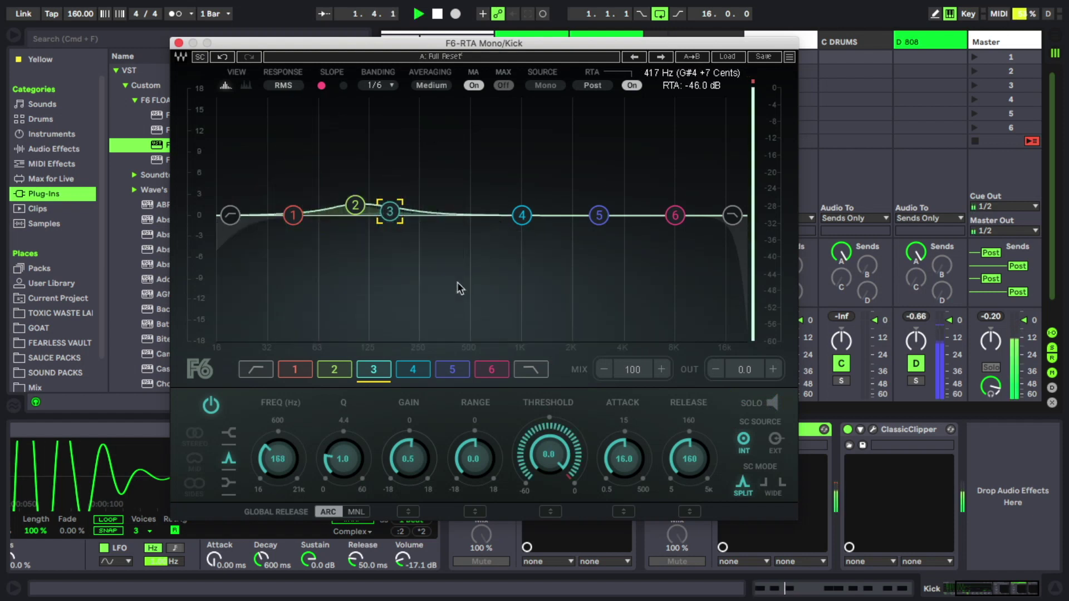
key("space")
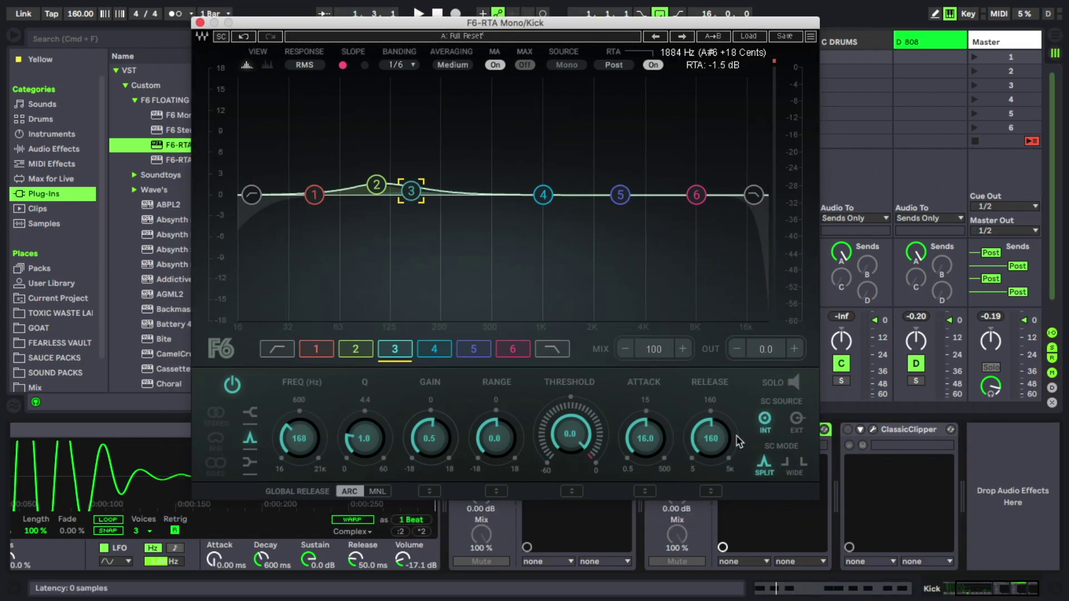
- Hide the F6 window, lower the Kick track volume to -3.0 dB during playback and take the track out of solo
key("super+alt+p")
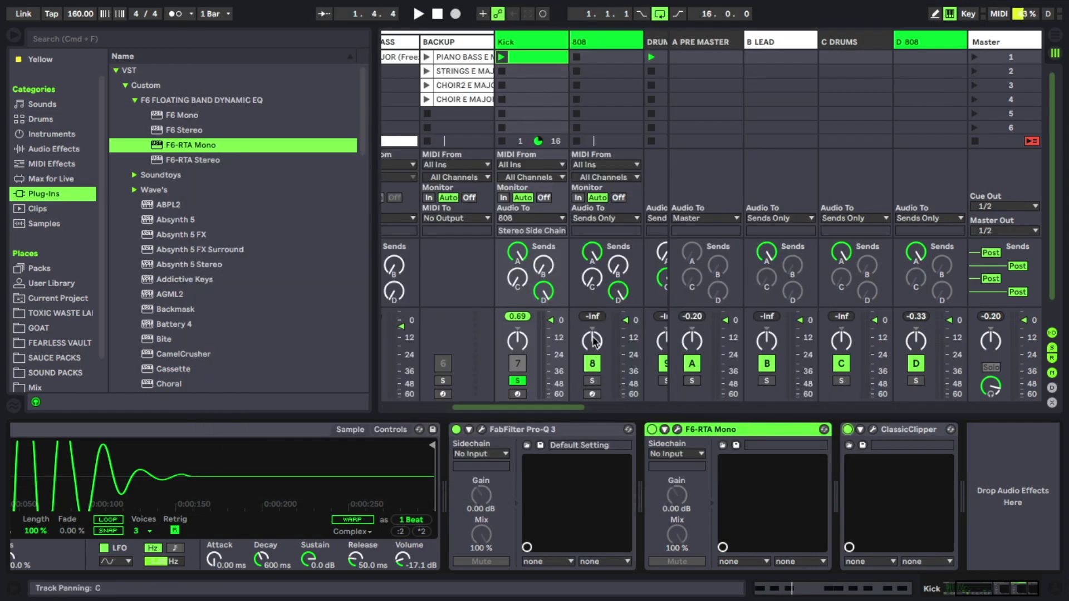
key("space")
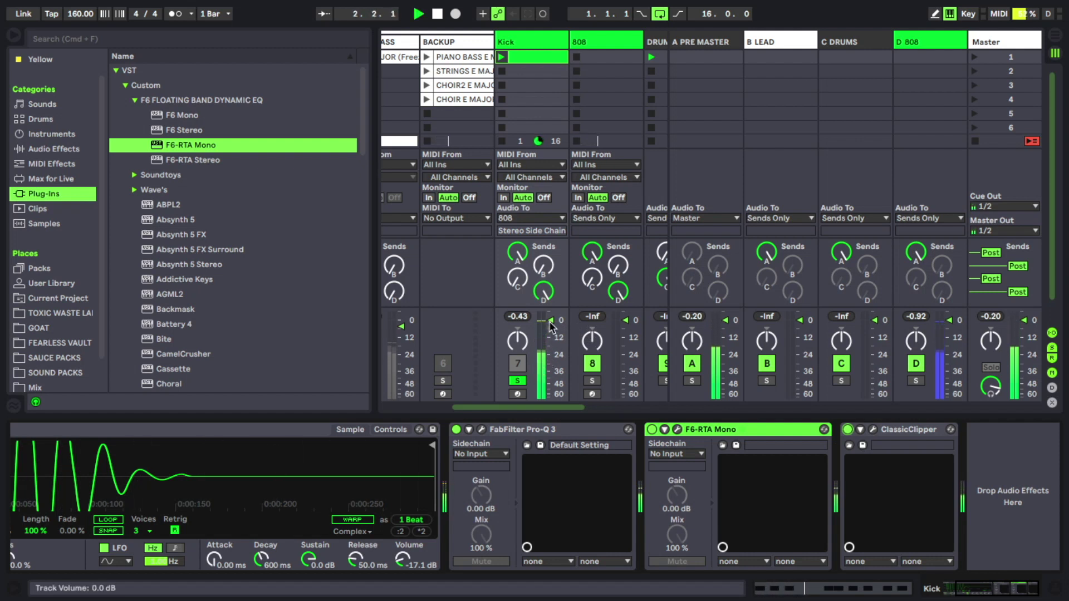
left_click_drag(553, 326, 553, 335)
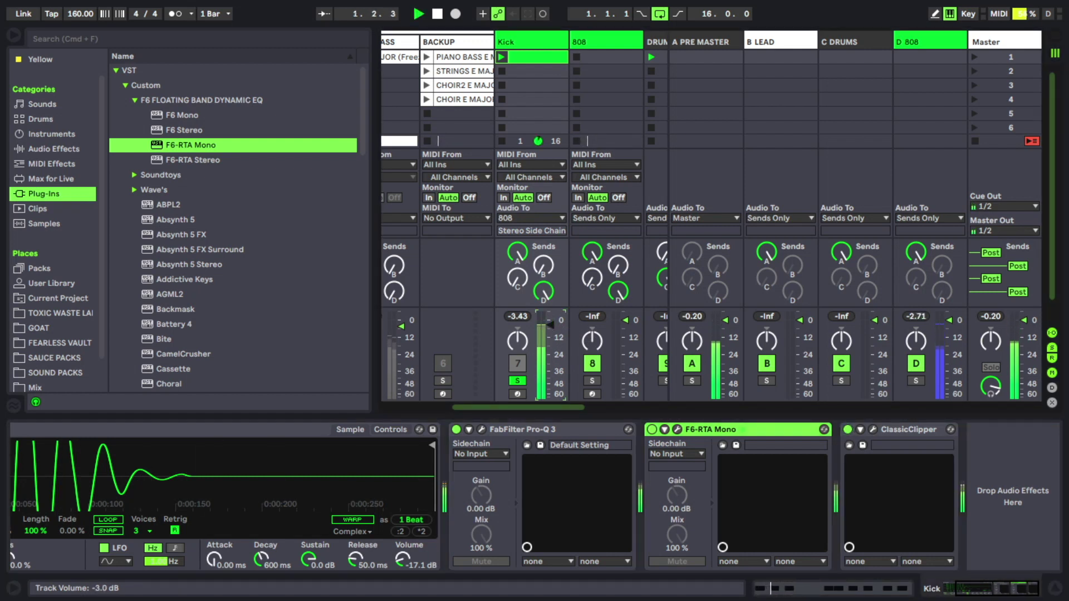
left_click(517, 381)
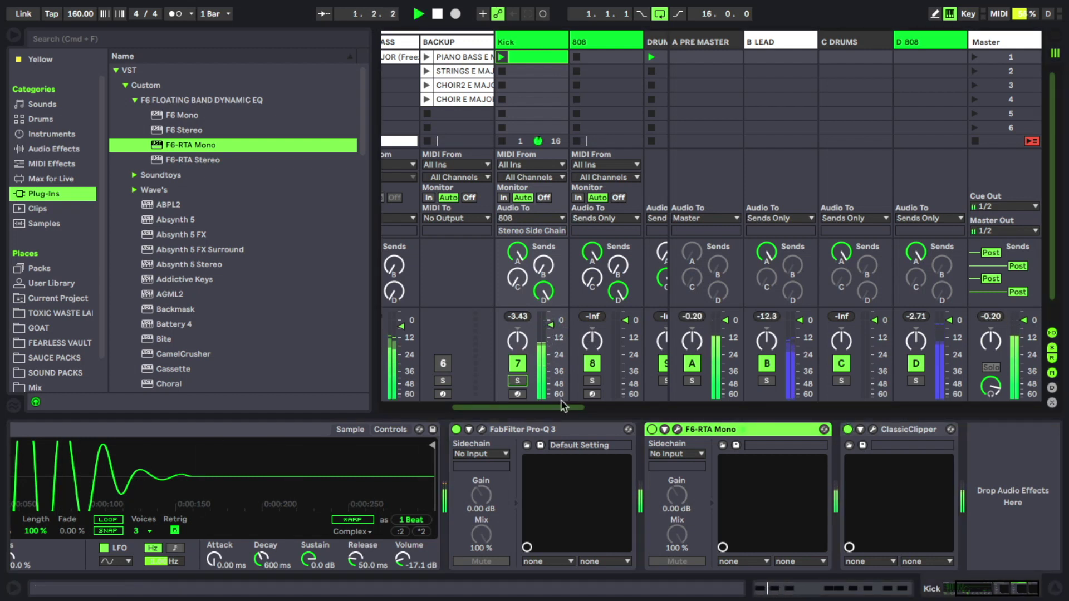